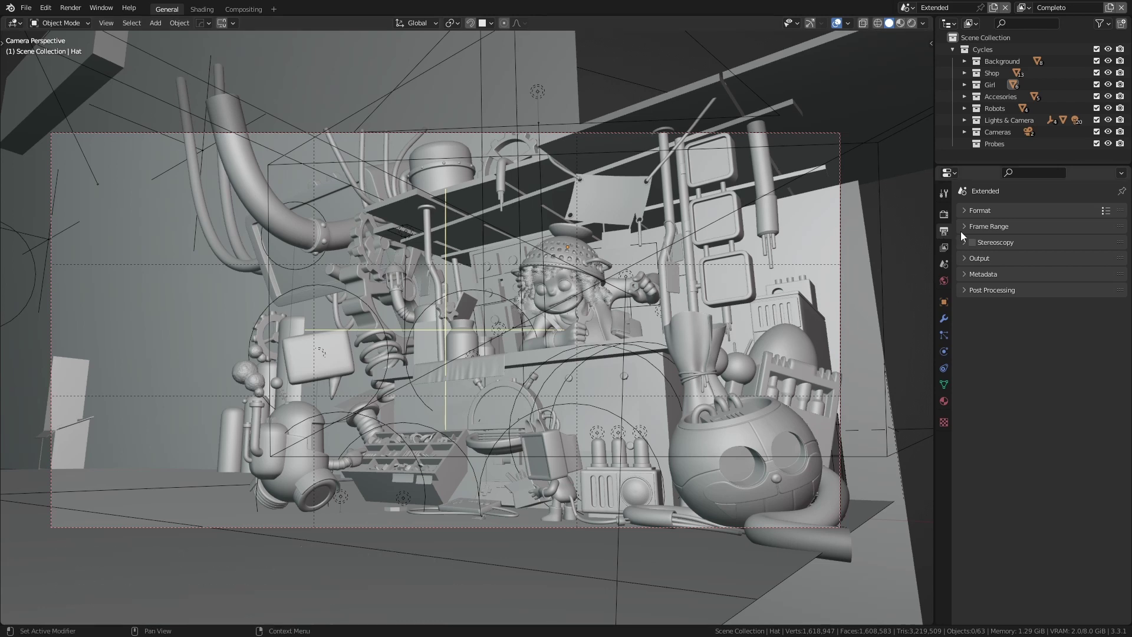
- Set the output file format to PNG with a color depth of 8
{"action": "left_click", "coordinate": [968, 259]}
{"action": "left_click", "coordinate": [1061, 318]}
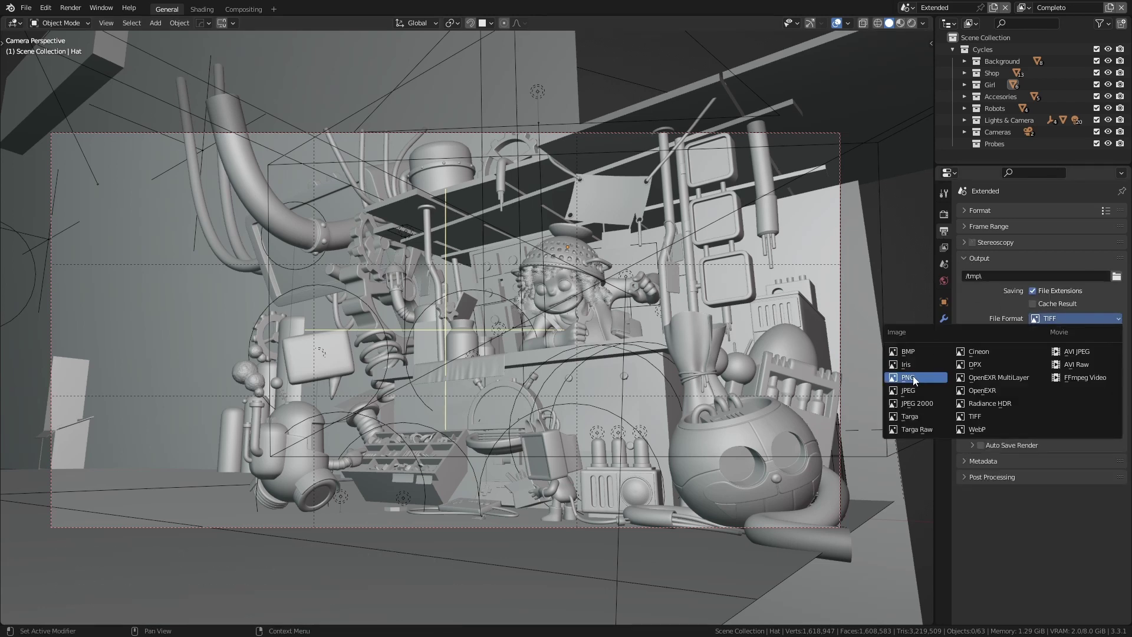
{"action": "left_click", "coordinate": [912, 376]}
{"action": "left_click", "coordinate": [1052, 342]}
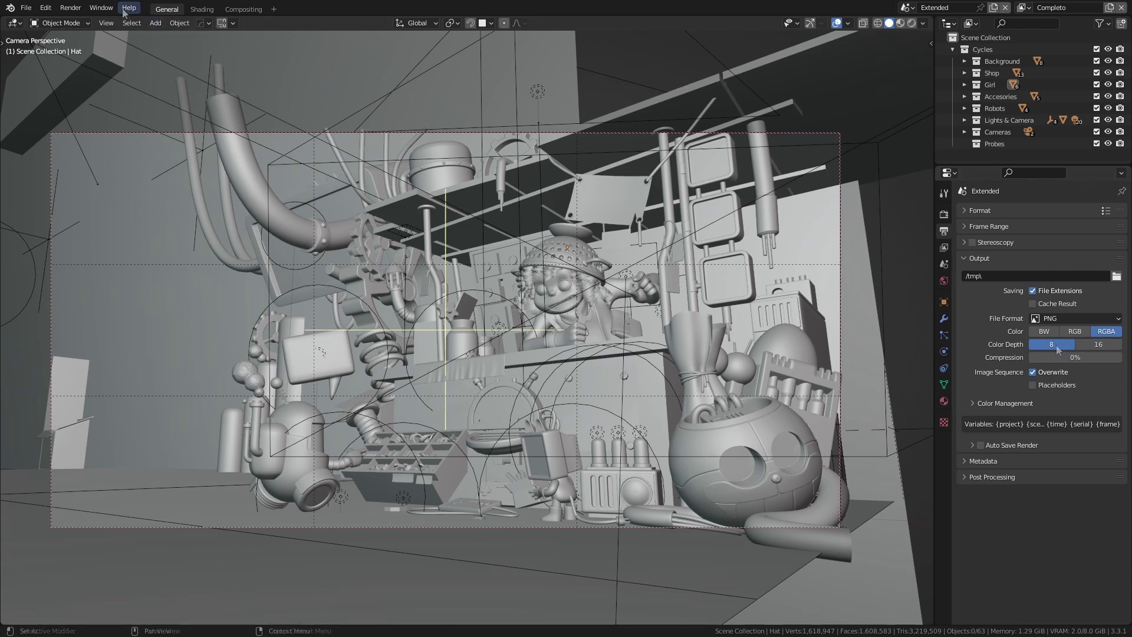
- Render the full camera image and save it as render_001.png in the render folder
{"action": "left_click", "coordinate": [71, 9]}
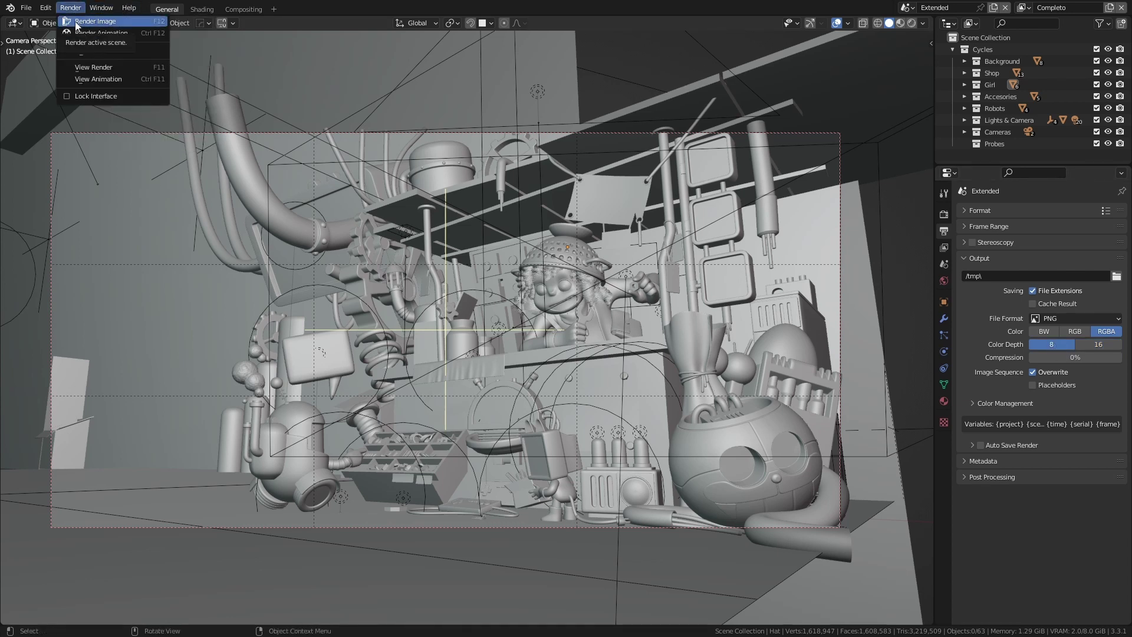
{"action": "left_click", "coordinate": [88, 22]}
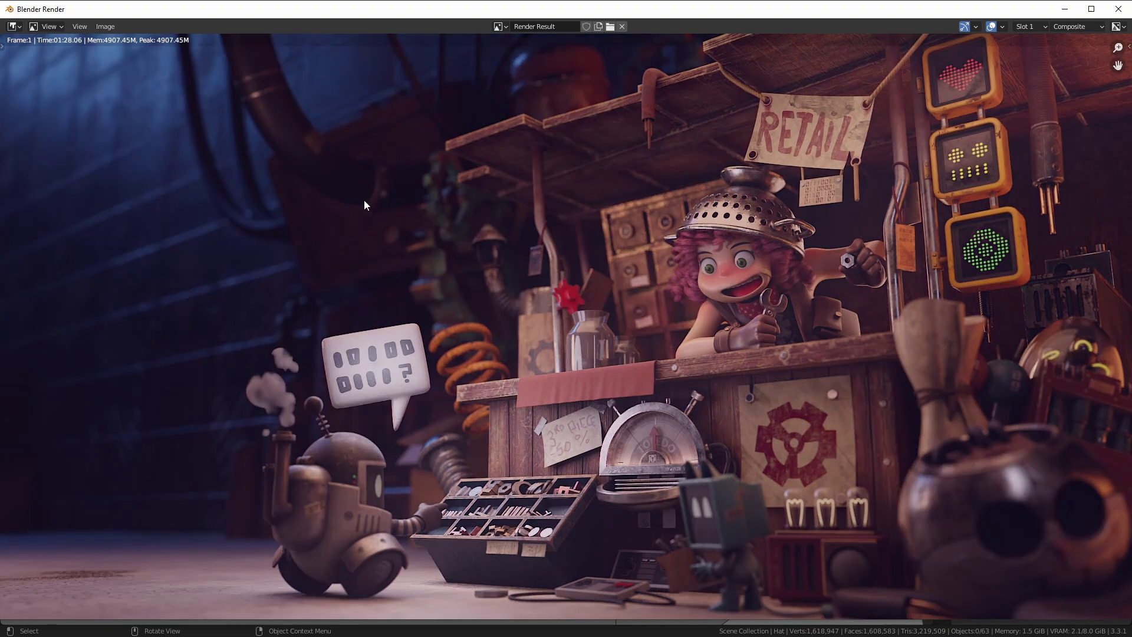
{"action": "left_click", "coordinate": [105, 26]}
{"action": "left_click", "coordinate": [119, 112]}
{"action": "left_click_drag", "start_coordinate": [356, 572], "coordinate": [433, 564]}
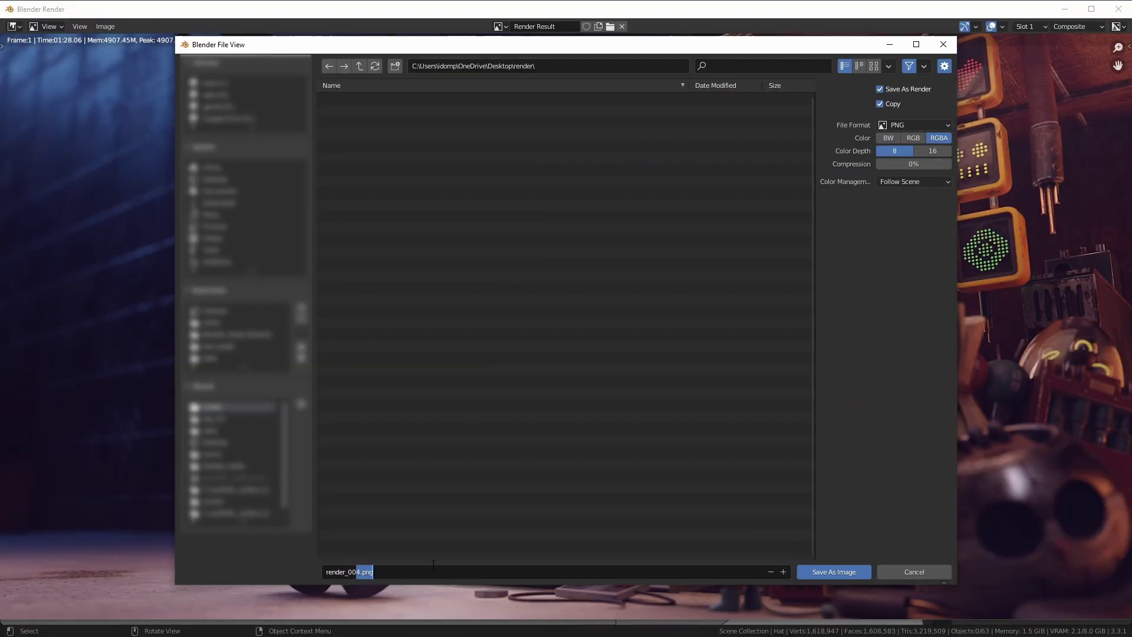
{"action": "type", "text": "1"}
{"action": "key", "text": "Return"}
{"action": "left_click", "coordinate": [839, 572]}
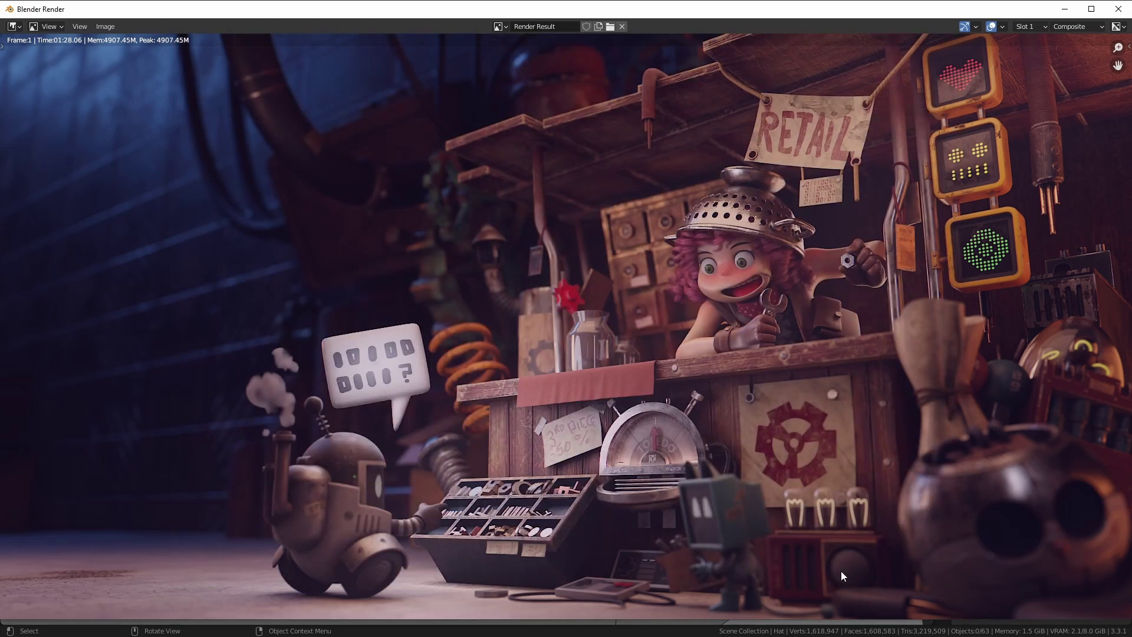
- Close the render window and scale the girl's colander hat up by about 1.1
{"action": "left_click", "coordinate": [1117, 9]}
{"action": "left_click", "coordinate": [566, 250]}
{"action": "key", "text": "s"}
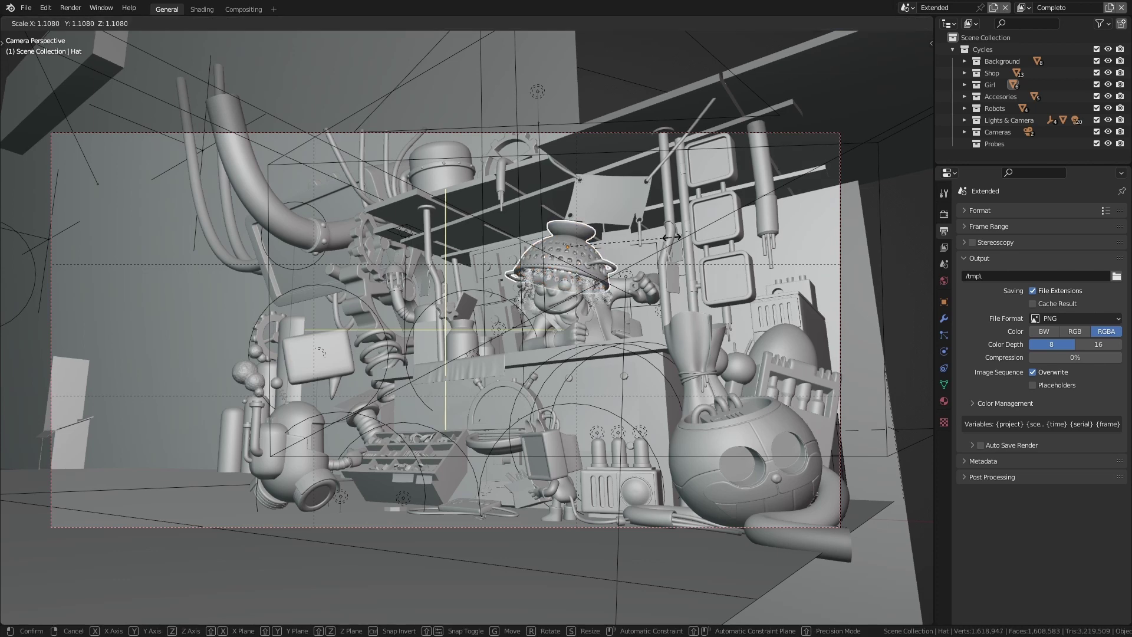
{"action": "left_click", "coordinate": [642, 336]}
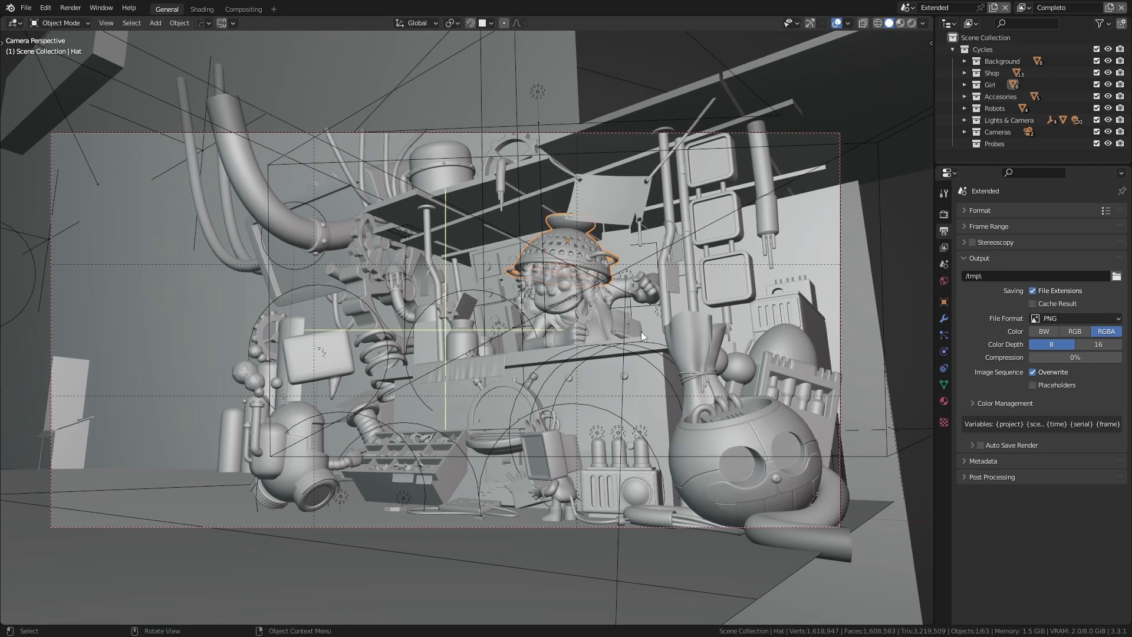
- Deselect everything and set a render region around the girl's hat
{"action": "key", "text": "alt+a"}
{"action": "key", "text": "b"}
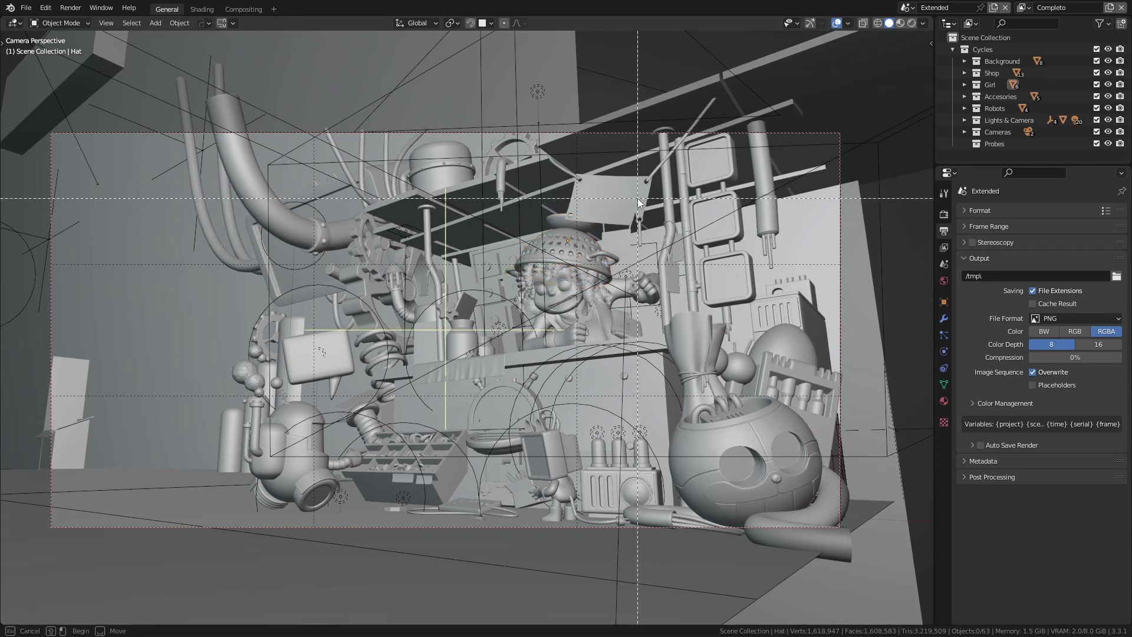
{"action": "left_click_drag", "start_coordinate": [634, 198], "coordinate": [490, 303]}
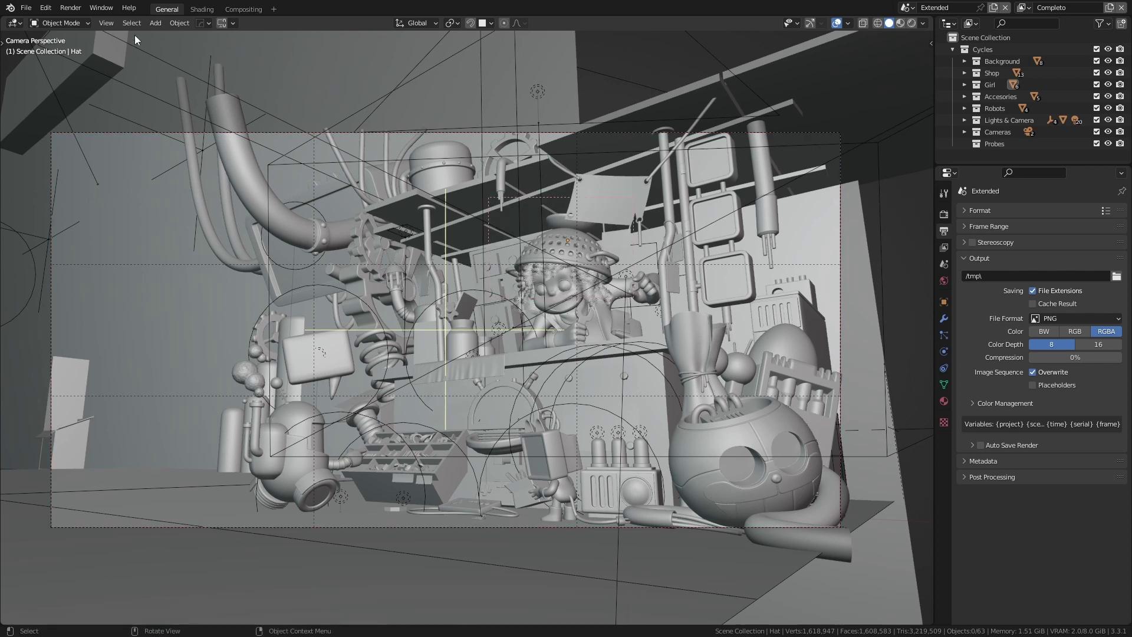
- Render the hat region and save the result as render_002.png
{"action": "left_click", "coordinate": [71, 8]}
{"action": "left_click", "coordinate": [94, 20]}
{"action": "left_click", "coordinate": [105, 26]}
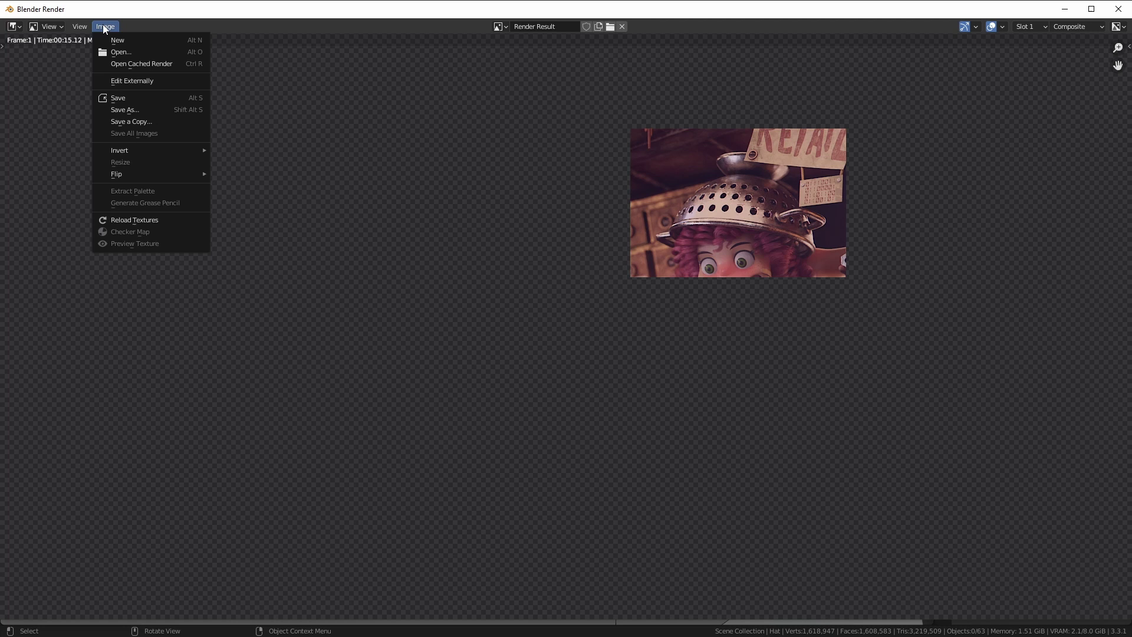
{"action": "left_click", "coordinate": [142, 111]}
{"action": "left_click_drag", "start_coordinate": [356, 571], "coordinate": [457, 581]}
{"action": "key", "text": "Return"}
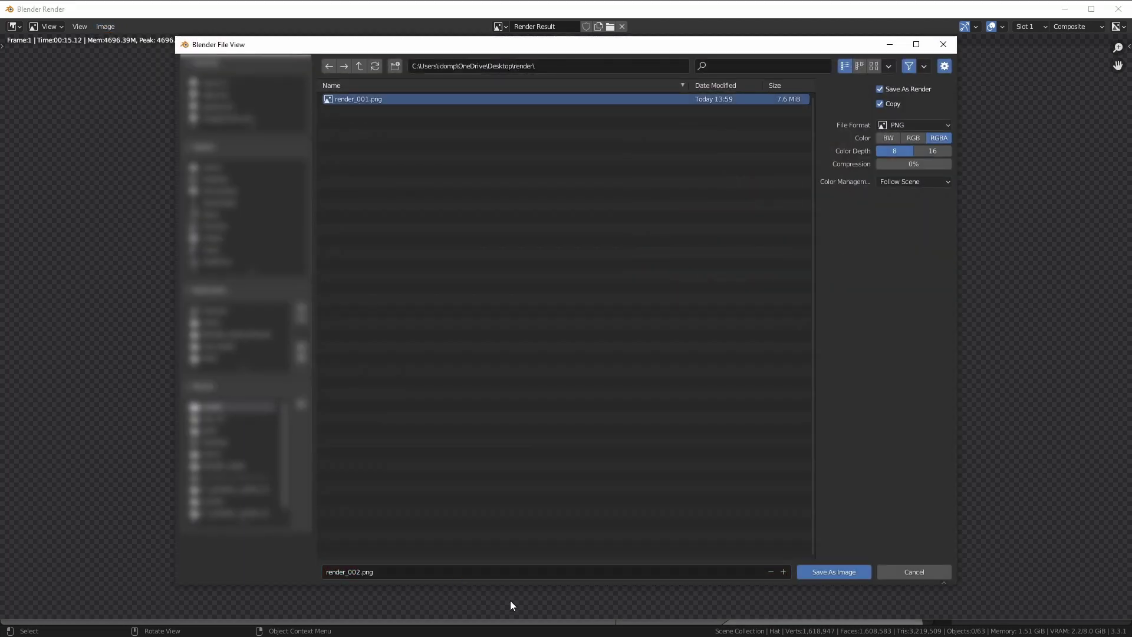
- Leave the render view, then scale the wheel robot up by about 1.1 and rotate it
{"action": "key", "text": "Escape"}
{"action": "key", "text": "r"}
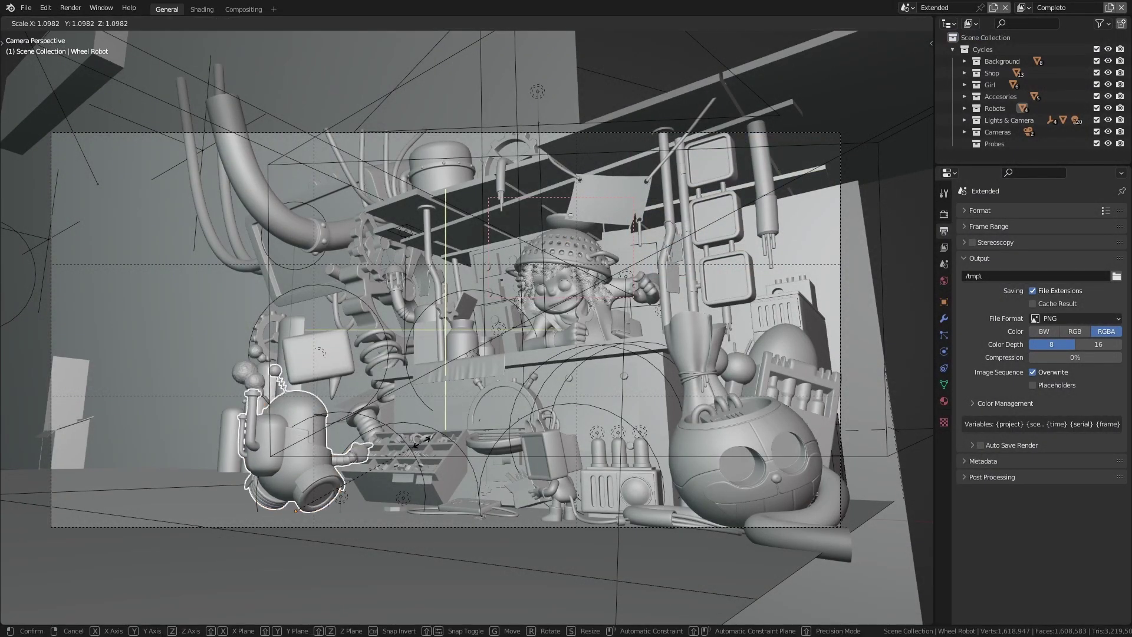
{"action": "left_click", "coordinate": [462, 433]}
- Set a render region around the wheel robot and its speech bubble and render it
{"action": "key", "text": "ctrl+b"}
{"action": "left_click_drag", "start_coordinate": [198, 331], "coordinate": [388, 542]}
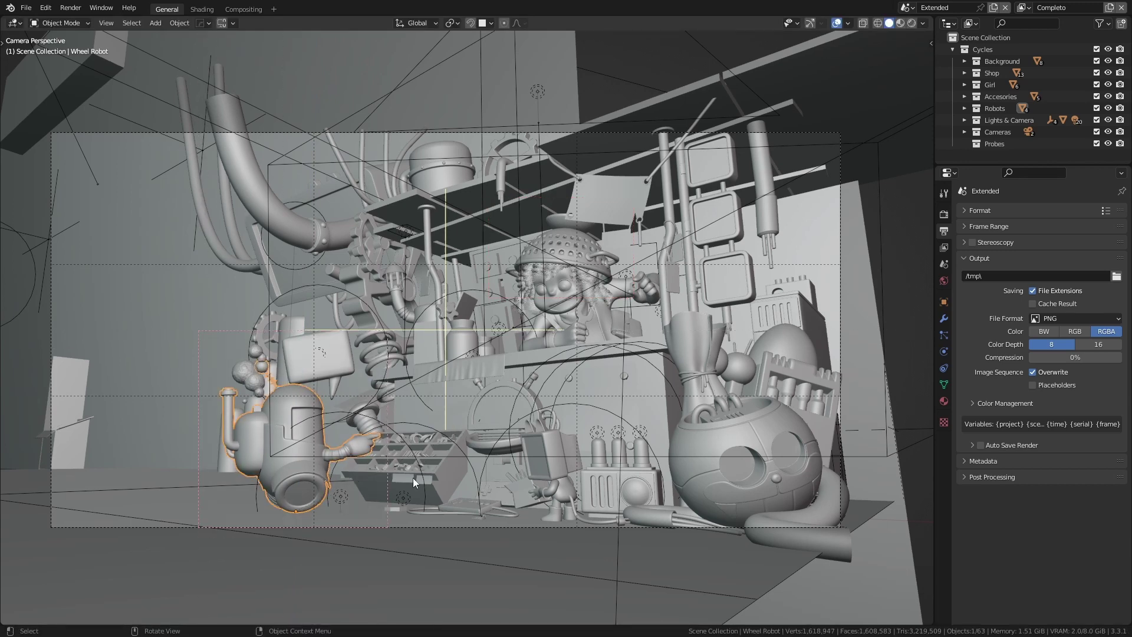
{"action": "key", "text": "F12"}
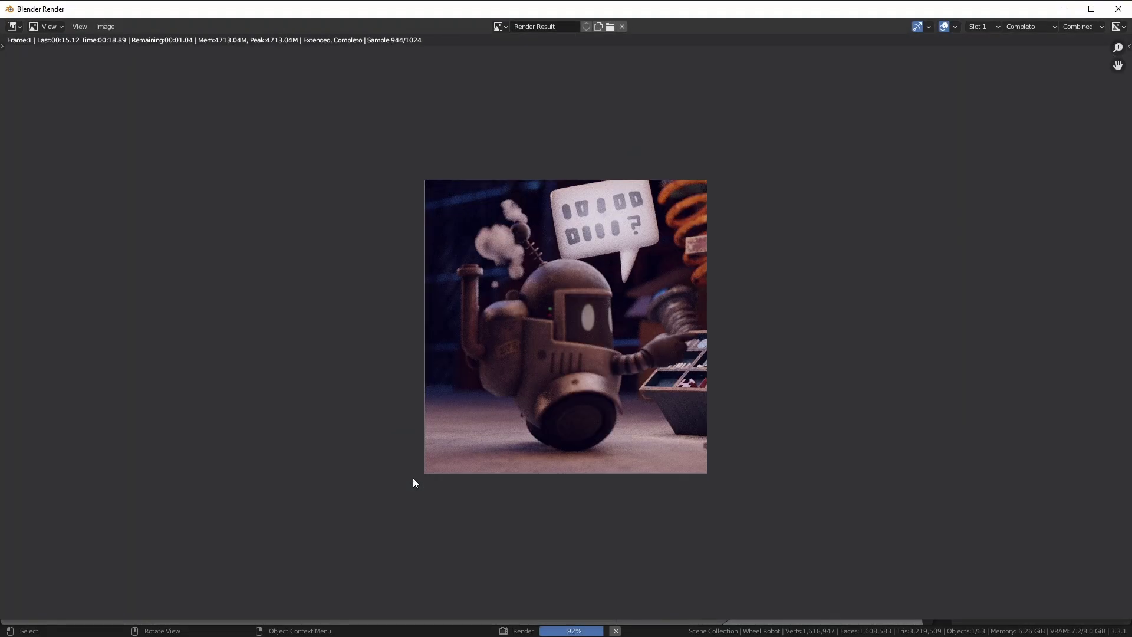
- Save the robot region render as render_003.png and close the render window
{"action": "left_click", "coordinate": [105, 26]}
{"action": "left_click", "coordinate": [126, 62]}
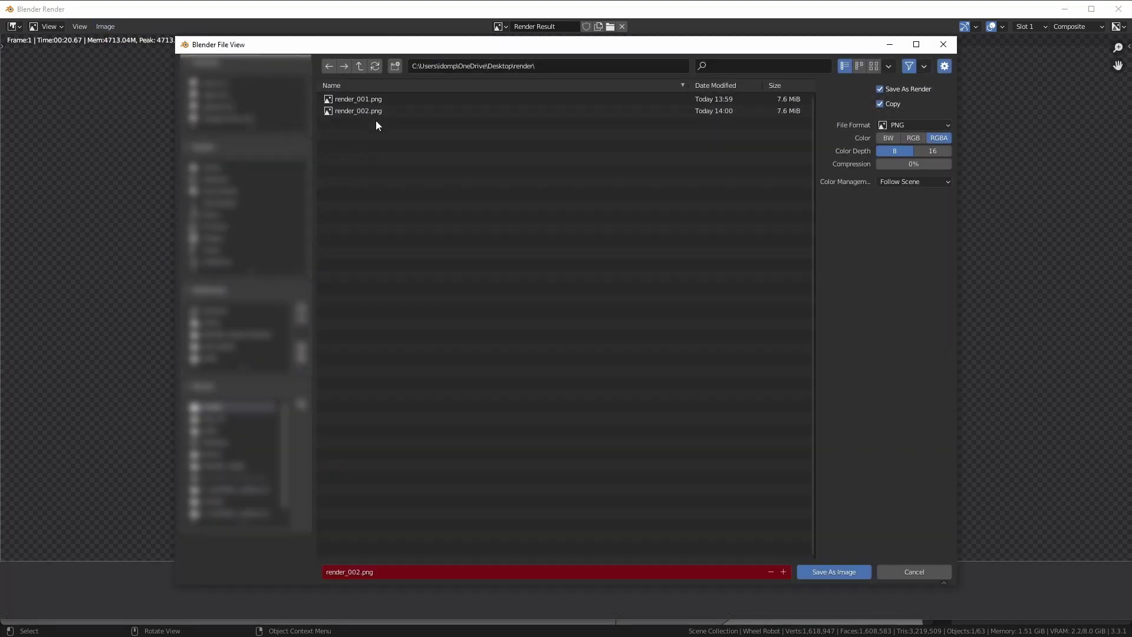
{"action": "left_click", "coordinate": [371, 112]}
{"action": "left_click", "coordinate": [833, 571]}
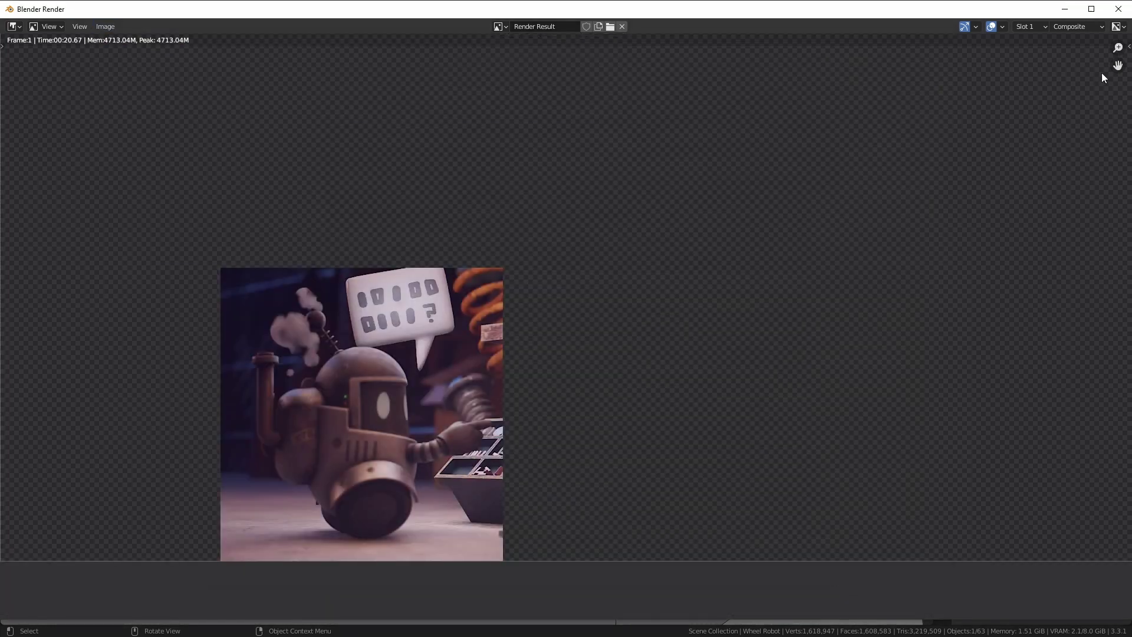
{"action": "left_click", "coordinate": [1118, 9]}
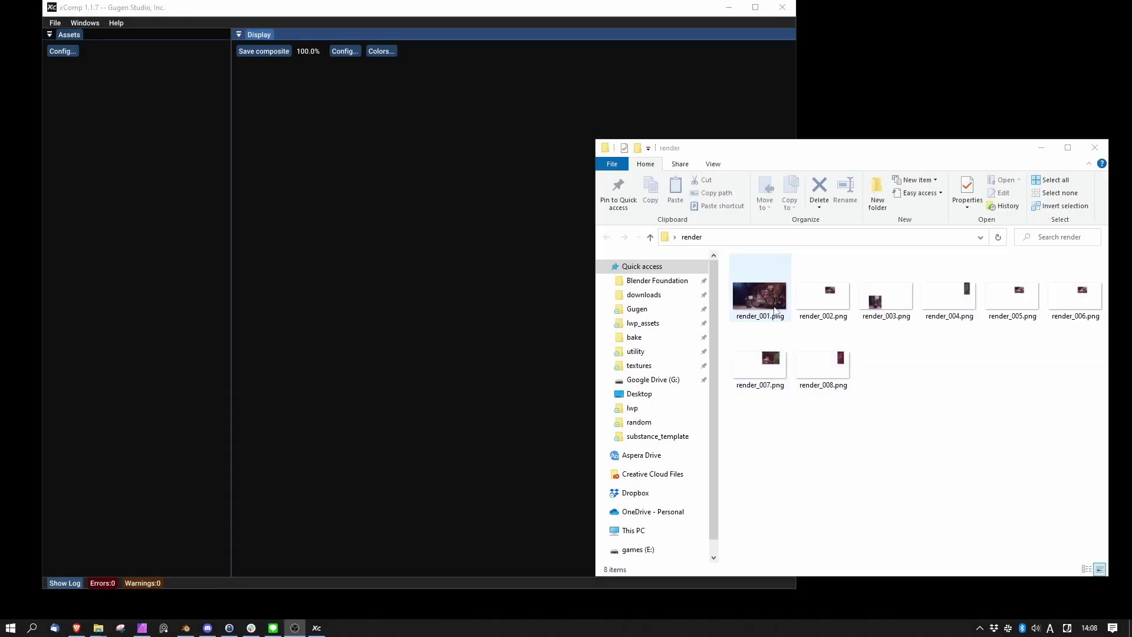
- View the saved renders in sequence in the image viewer, starting from render_001.png in the render folder, and close the viewer
{"action": "double_click", "coordinate": [774, 310]}
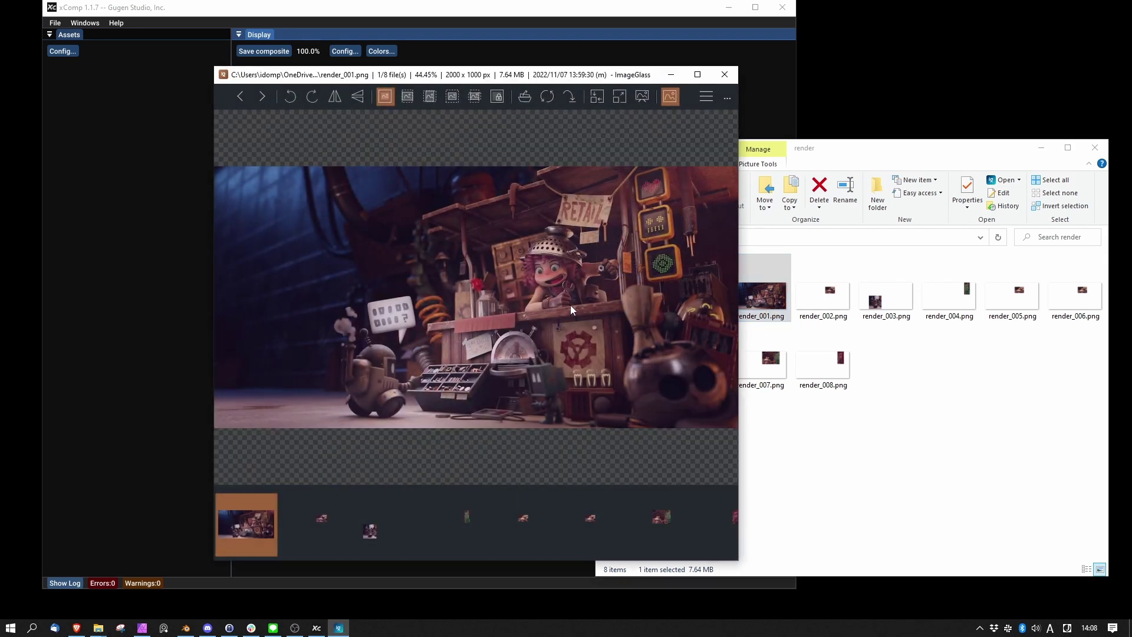
{"action": "key", "text": "Right"}
{"action": "key", "text": "Right"}
{"action": "key", "text": "Right"}
{"action": "key", "text": "Right"}
{"action": "key", "text": "Right"}
{"action": "key", "text": "Right"}
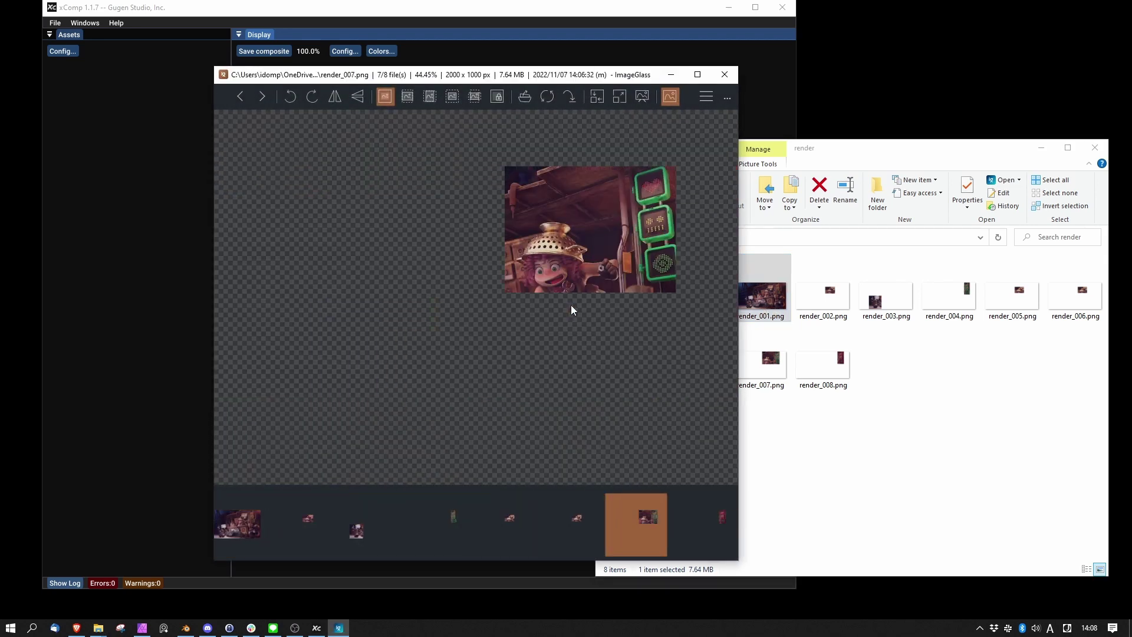
{"action": "key", "text": "Right"}
{"action": "key", "text": "Right"}
{"action": "left_click", "coordinate": [724, 75]}
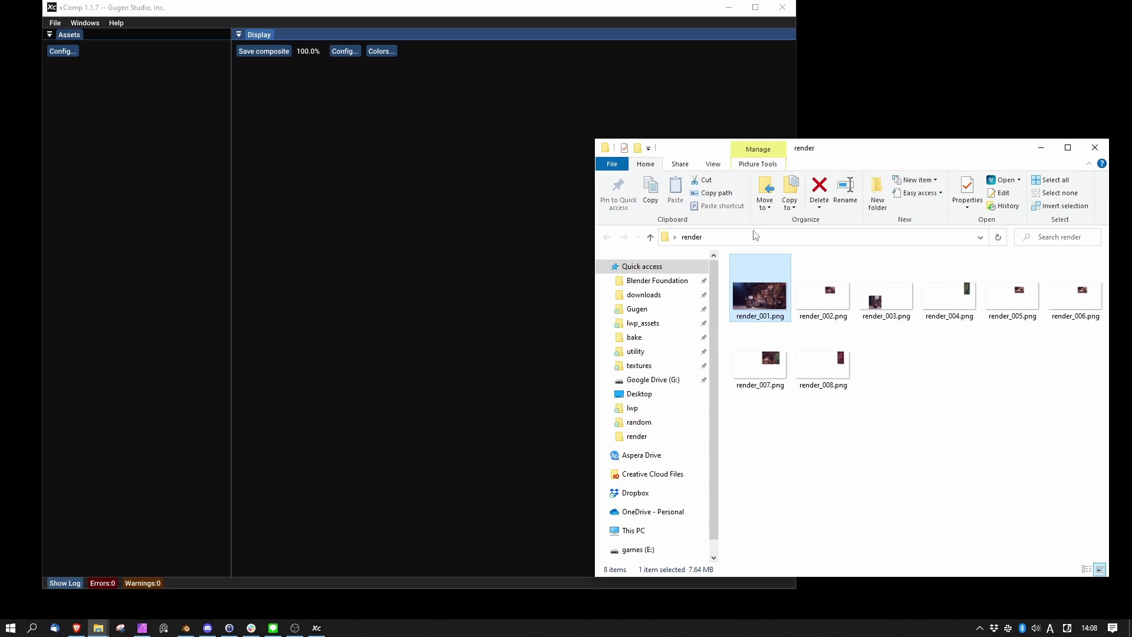
- Load the render folder's images into xComp from render_001.png, maximize its window and show the composite at 50%
{"action": "left_click_drag", "start_coordinate": [769, 304], "coordinate": [464, 336]}
{"action": "left_click", "coordinate": [484, 284]}
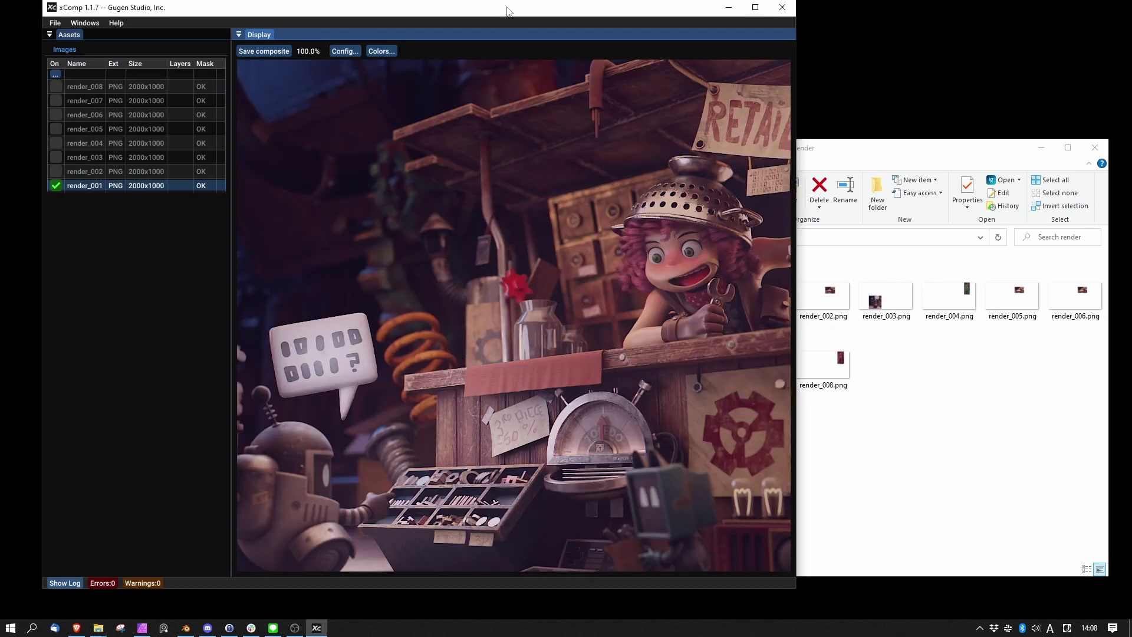
{"action": "double_click", "coordinate": [525, 7]}
{"action": "scroll", "coordinate": [648, 282], "scroll_direction": "down", "scroll_amount": 1}
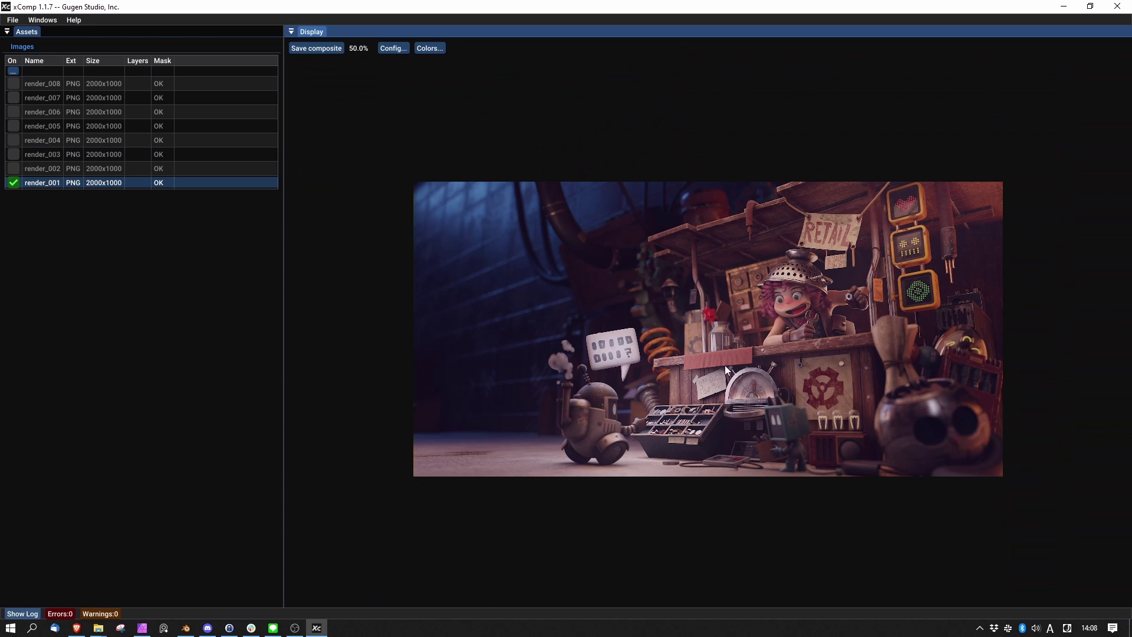
- Switch render_001 off and on again, and enable all the other images in the list
{"action": "left_click", "coordinate": [17, 184]}
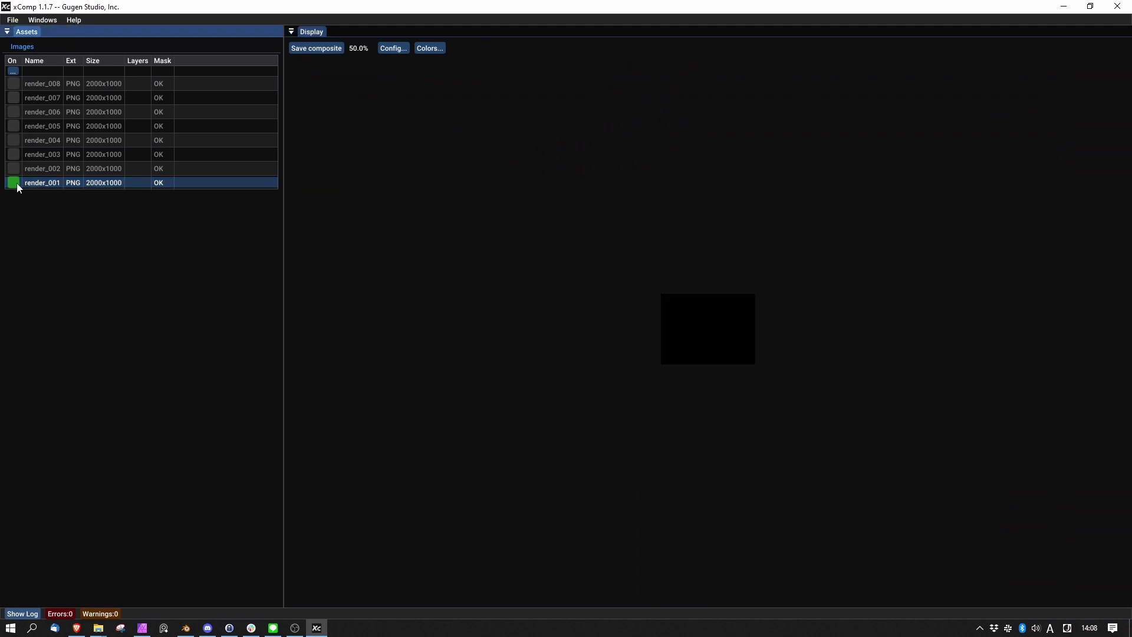
{"action": "left_click", "coordinate": [14, 182]}
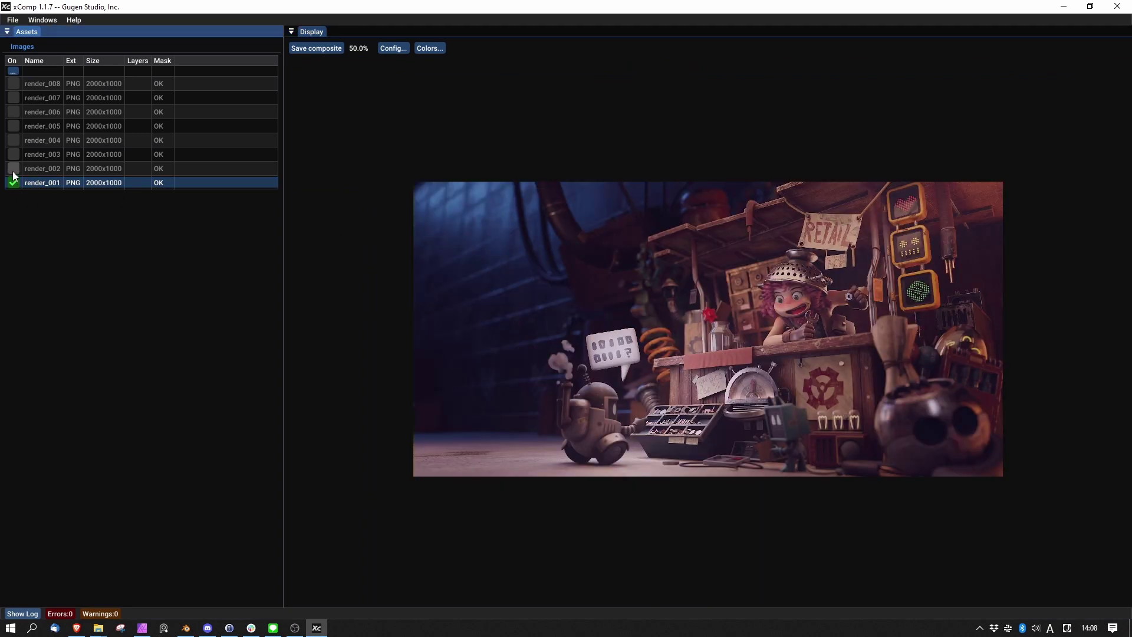
{"action": "left_click_drag", "start_coordinate": [11, 157], "coordinate": [13, 125]}
{"action": "left_click", "coordinate": [13, 71]}
{"action": "left_click", "coordinate": [23, 81]}
- Build up the composite one image at a time from render_002 to render_008
{"action": "key", "text": "Up"}
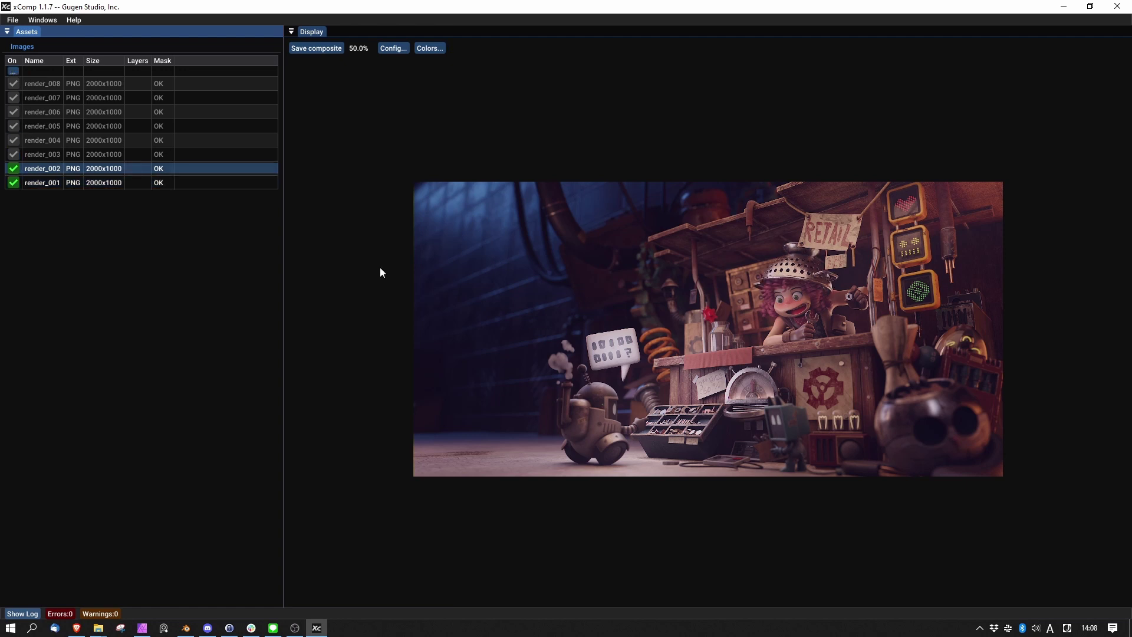
{"action": "key", "text": "Up"}
{"action": "key", "text": "Up"}
{"action": "key", "text": "Up"}
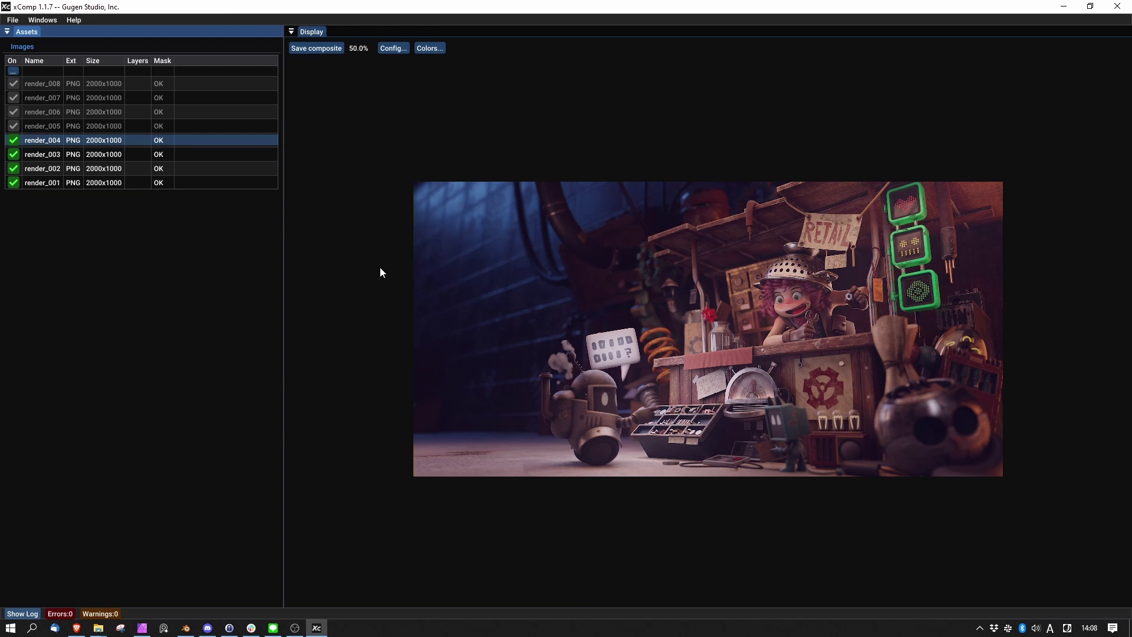
{"action": "key", "text": "Up"}
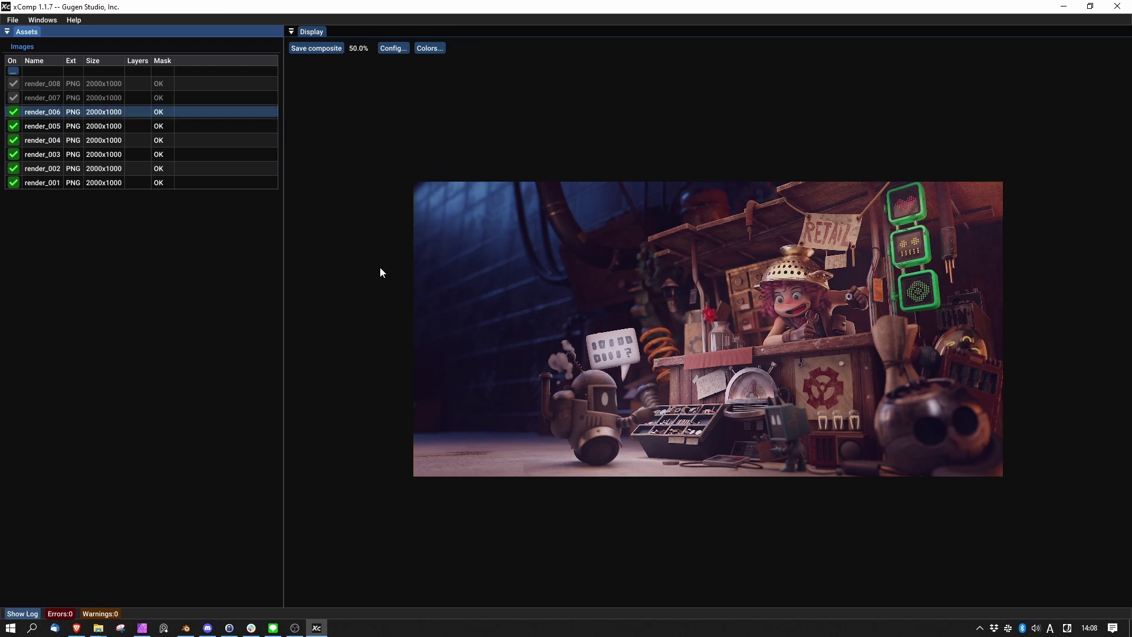
{"action": "key", "text": "Up"}
{"action": "key", "text": "Up"}
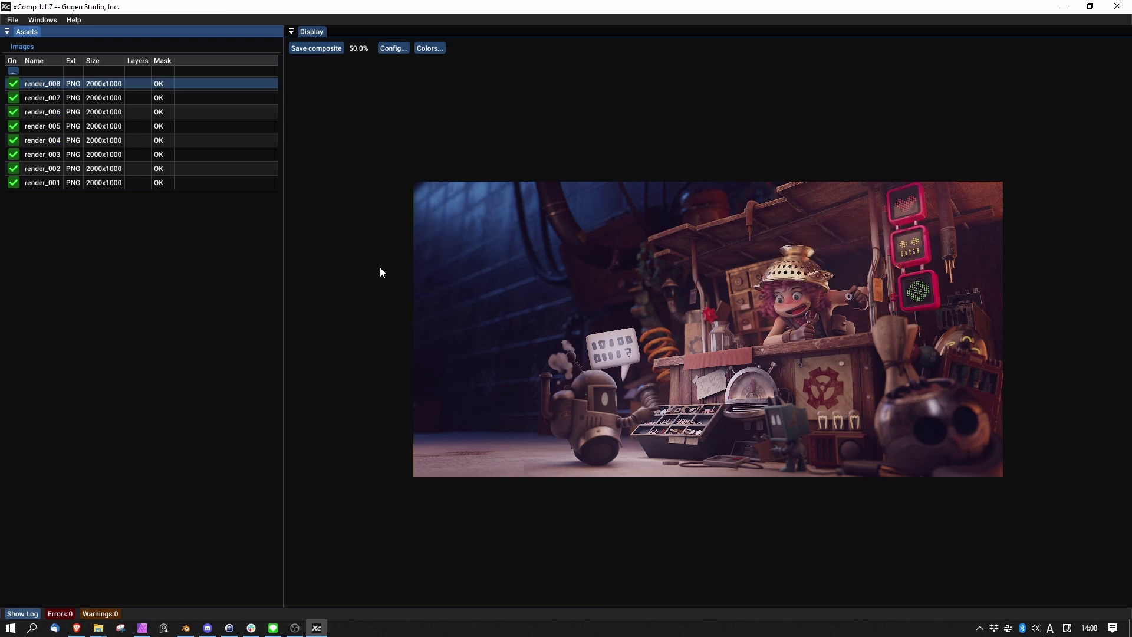
- Compare the top images of the composite and step back down the image list
{"action": "key", "text": "Down"}
{"action": "key", "text": "Up"}
{"action": "key", "text": "Down"}
{"action": "key", "text": "Down"}
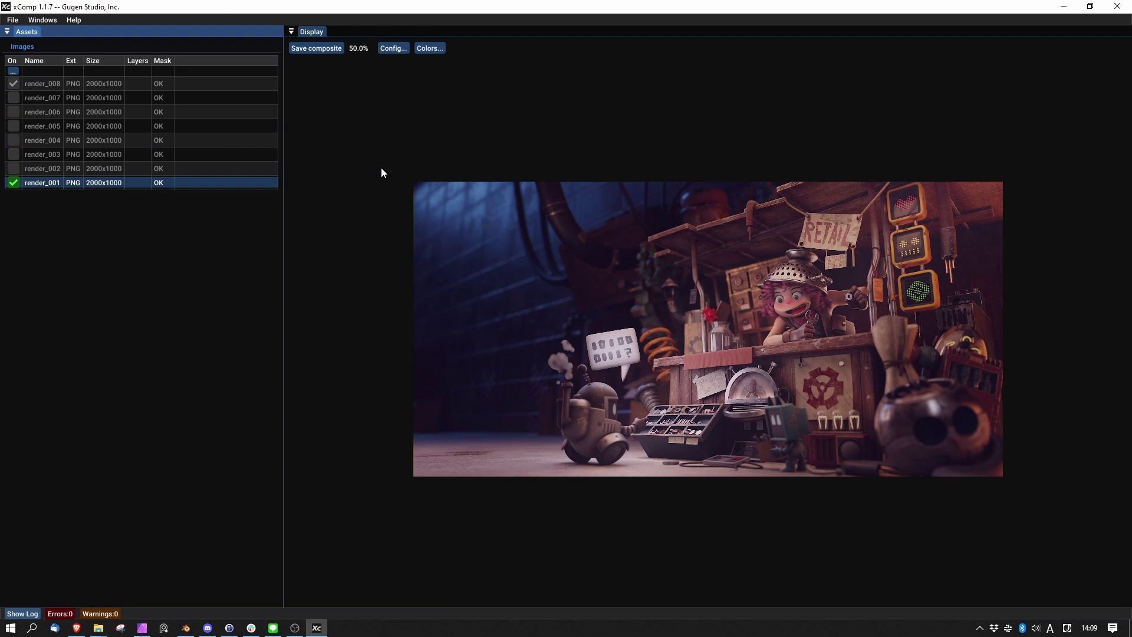
- Compare the composite at render_008 with the one at render_001 by alternating between them, and close xComp
{"action": "key", "text": "Home"}
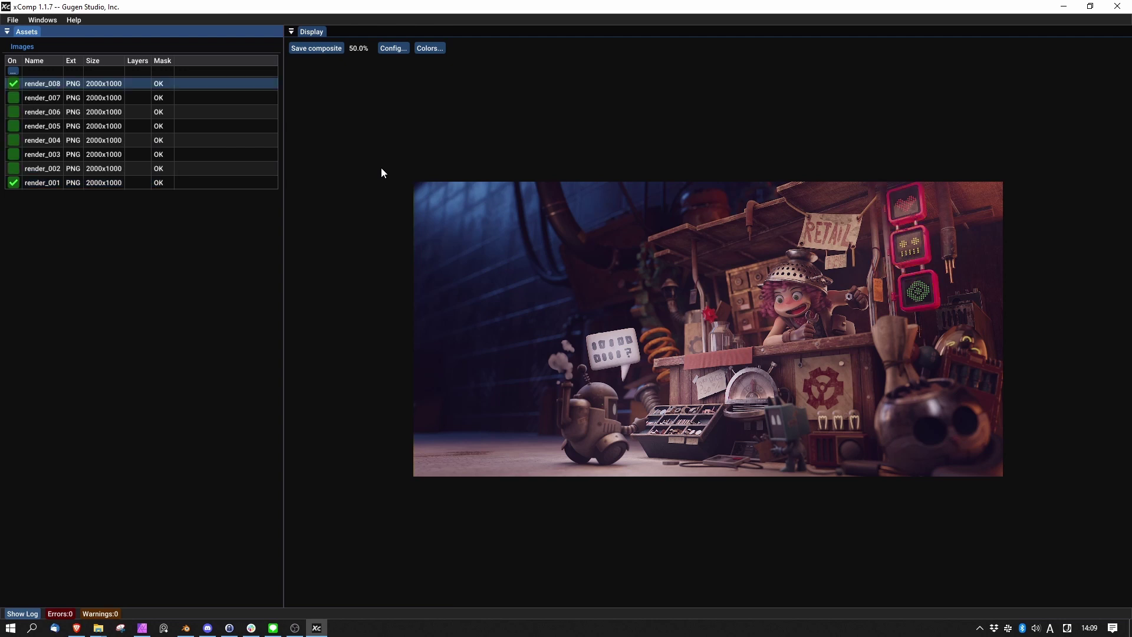
{"action": "key", "text": "End"}
{"action": "key", "text": "Home"}
{"action": "key", "text": "End"}
{"action": "key", "text": "Home"}
{"action": "key", "text": "End"}
{"action": "key", "text": "Home"}
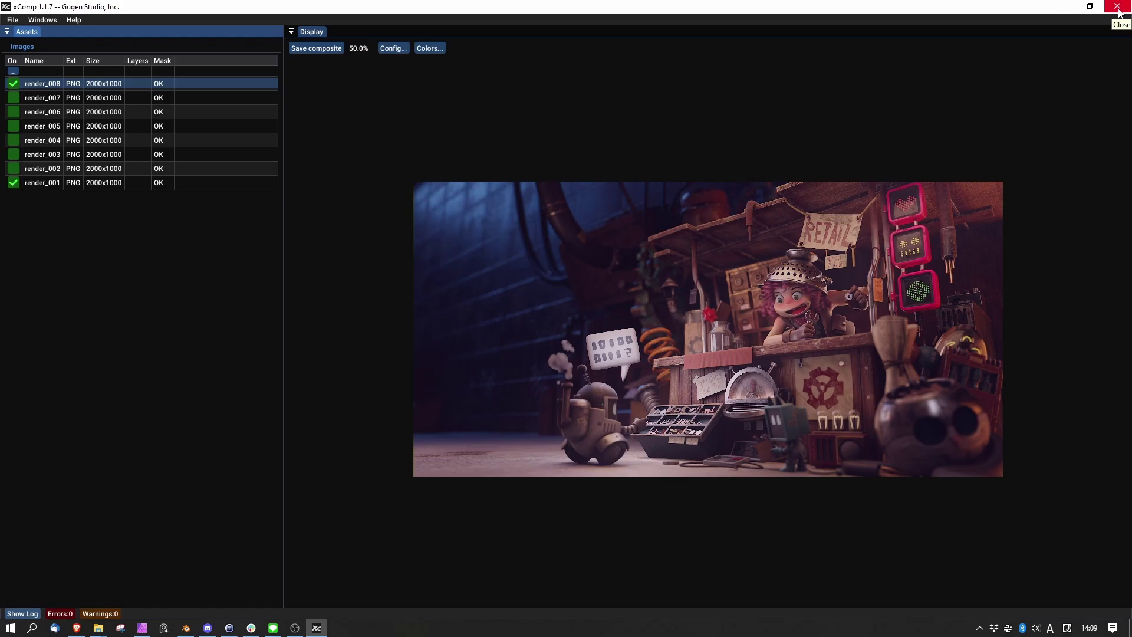
{"action": "left_click", "coordinate": [1117, 7]}
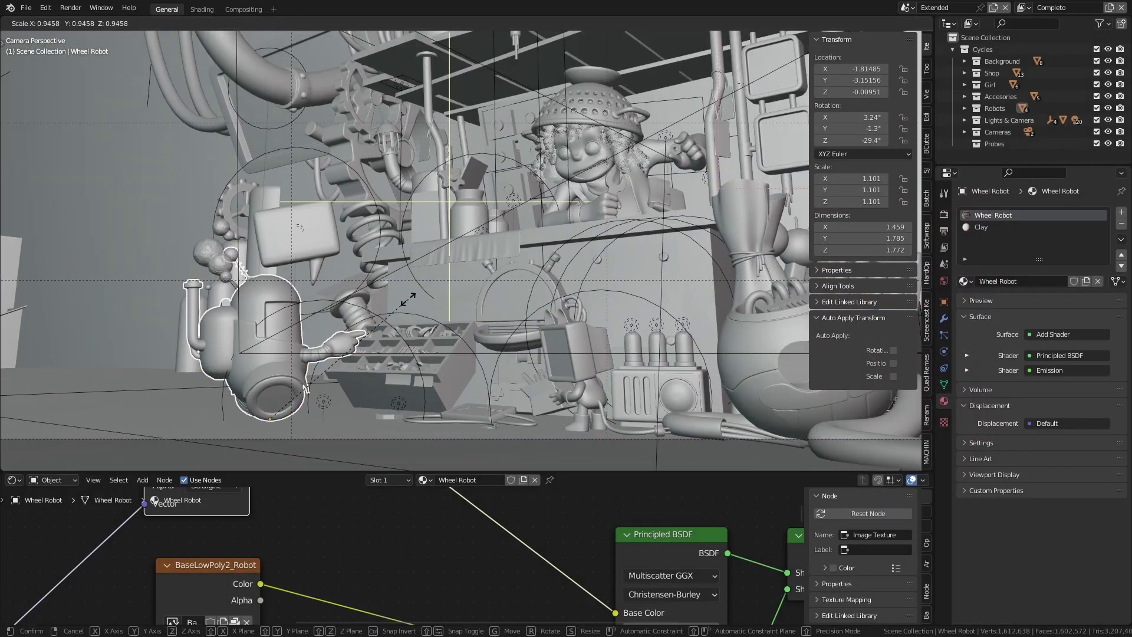
- In Blender, scale the wheel robot to about 1.05 and move it away from the parts tray to about X -2.31, Y -3.55
{"action": "left_click", "coordinate": [401, 303]}
{"action": "key", "text": "g"}
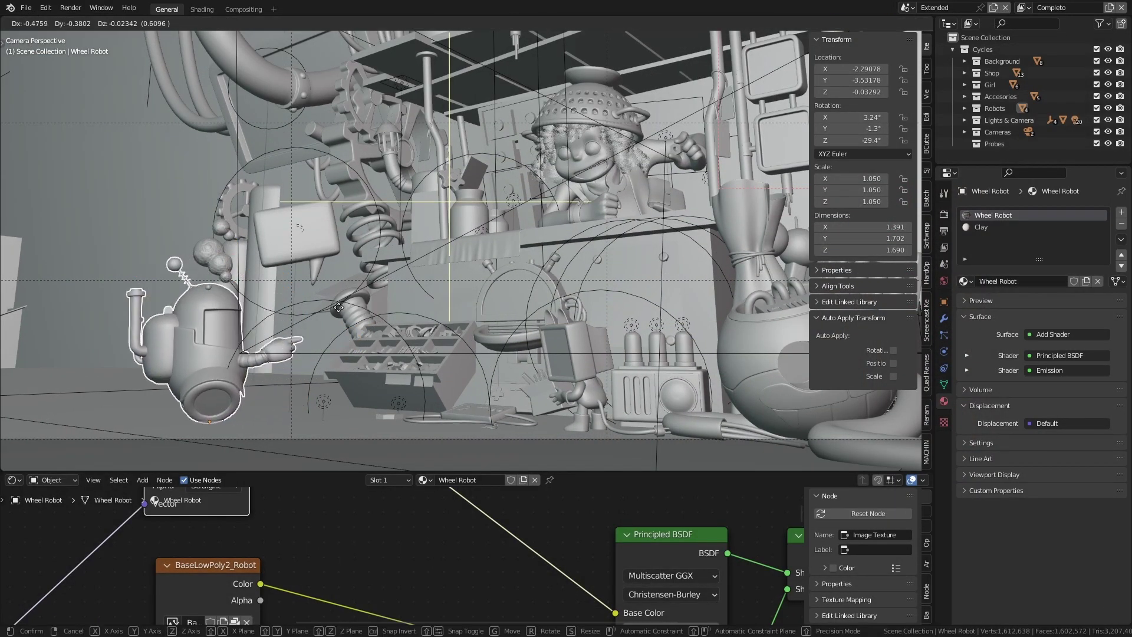
{"action": "left_click", "coordinate": [323, 281]}
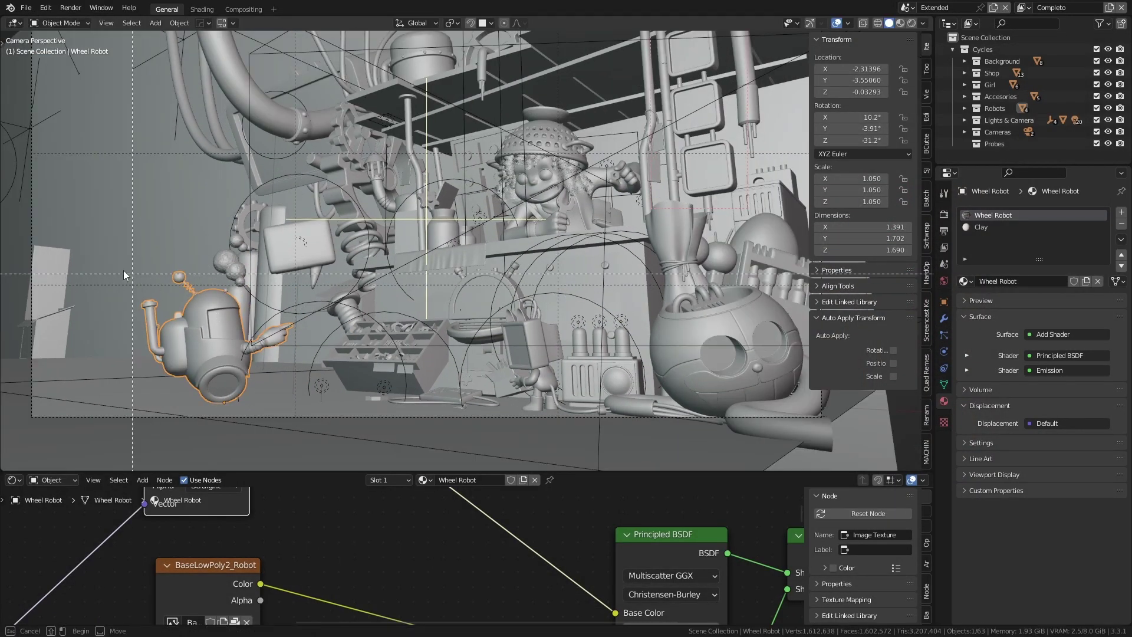
- Limit the render region to the moved wheel robot and its former spot, render it, and save the result as render_009.png
{"action": "left_click_drag", "start_coordinate": [69, 239], "coordinate": [363, 427]}
{"action": "key", "text": "F12"}
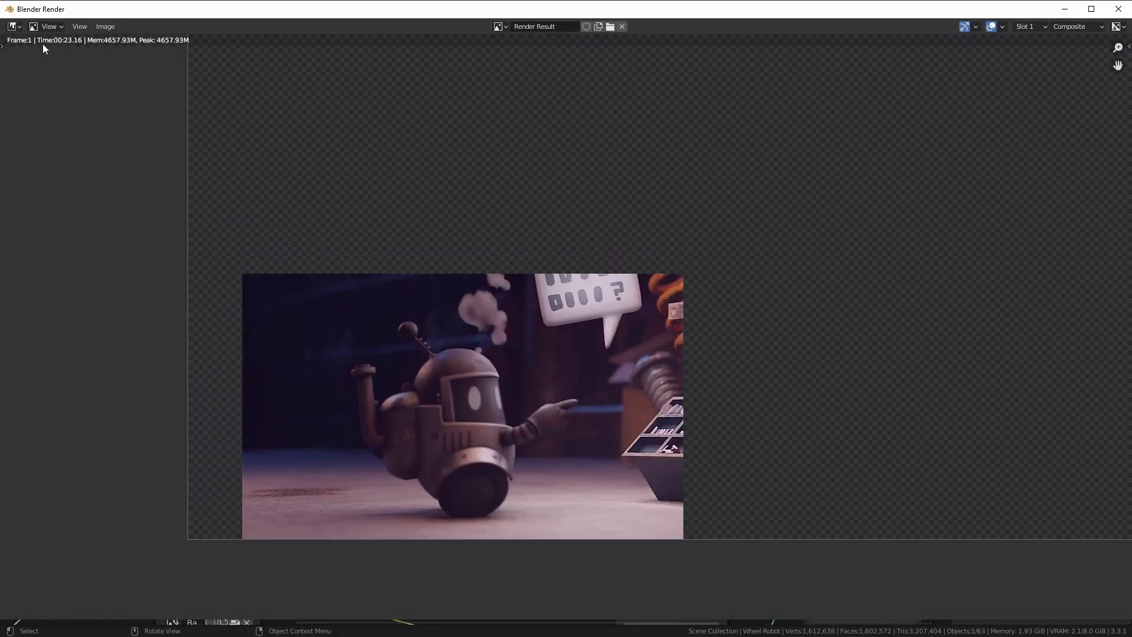
{"action": "key", "text": "shift+alt+s"}
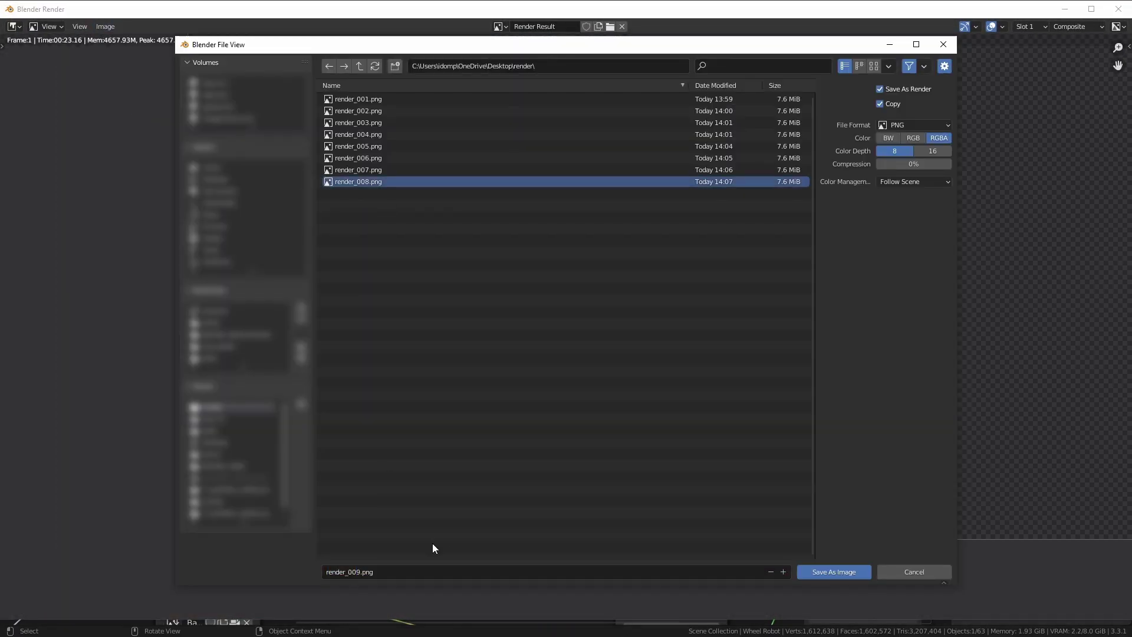
{"action": "key", "text": "Return"}
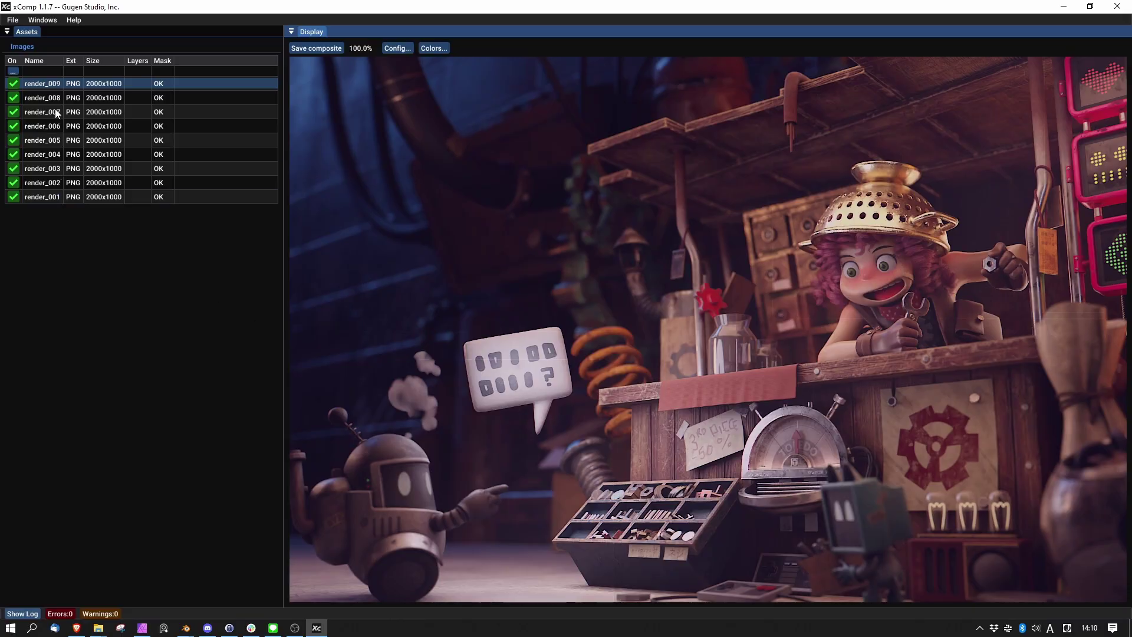
- In xComp, compare the composite with and without render_009 by alternating with render_008, viewing the whole image at 50%
{"action": "left_click", "coordinate": [57, 86]}
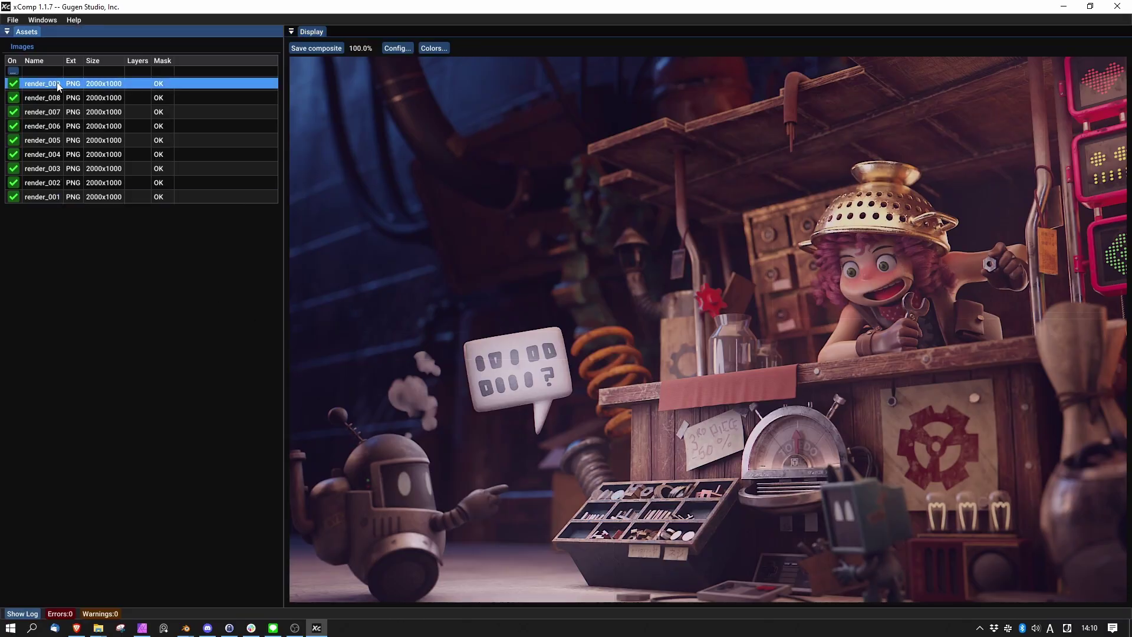
{"action": "key", "text": "space"}
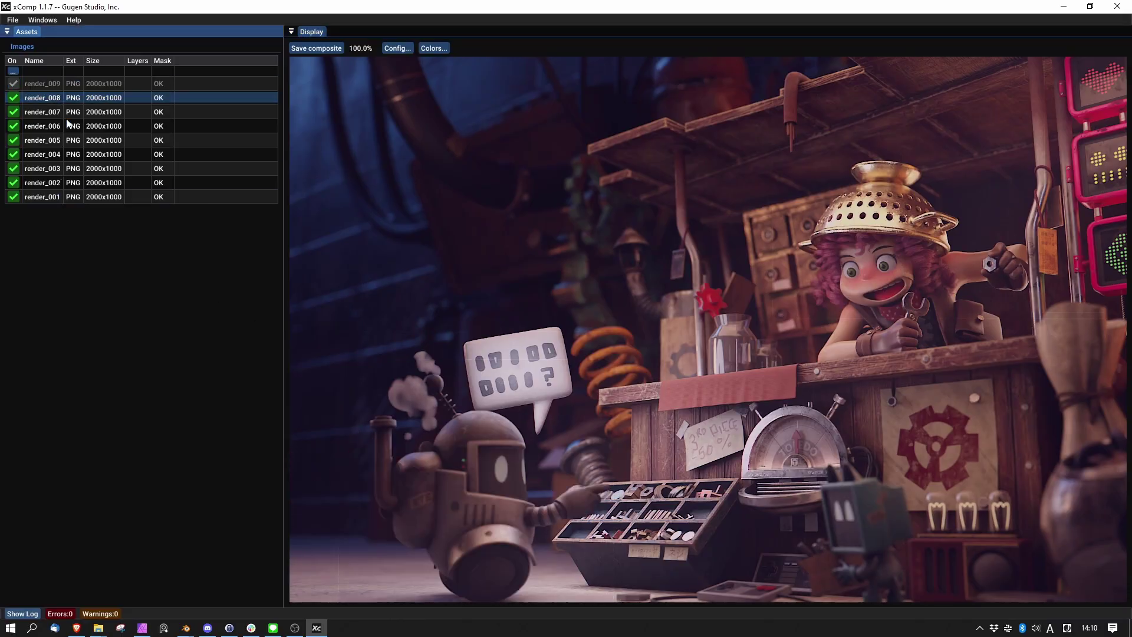
{"action": "left_click", "coordinate": [593, 324]}
{"action": "scroll", "coordinate": [593, 324], "scroll_direction": "down", "scroll_amount": 1}
{"action": "left_click", "coordinate": [101, 82]}
{"action": "key", "text": "space"}
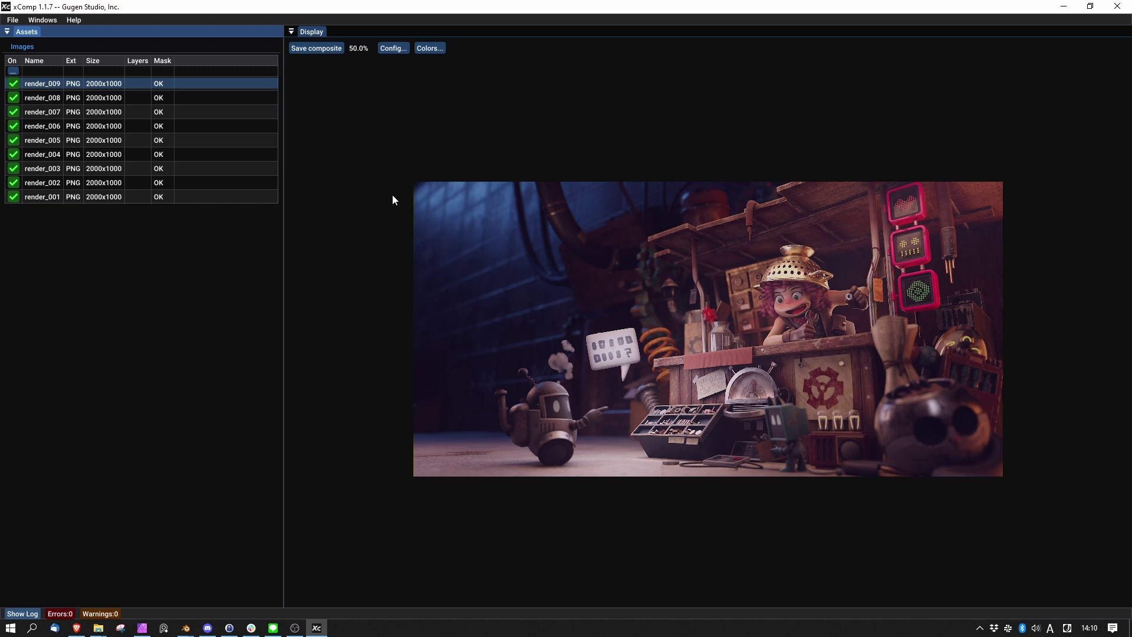
{"action": "key", "text": "space"}
{"action": "key", "text": "space"}
{"action": "key", "text": "space"}
{"action": "key", "text": "space"}
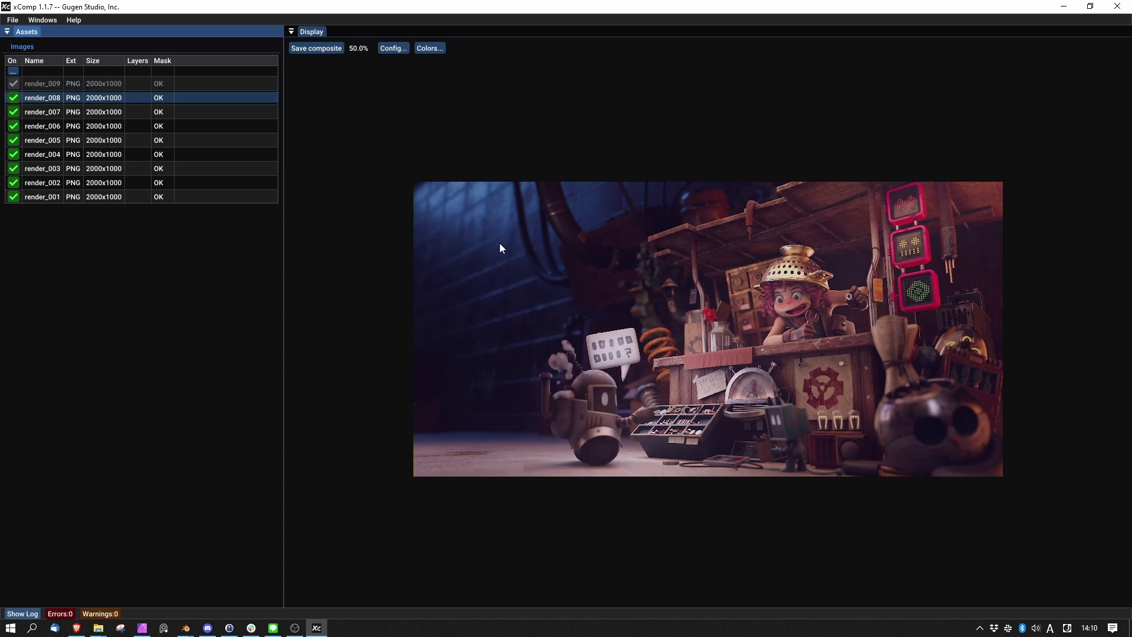
{"action": "key", "text": "space"}
{"action": "key", "text": "space"}
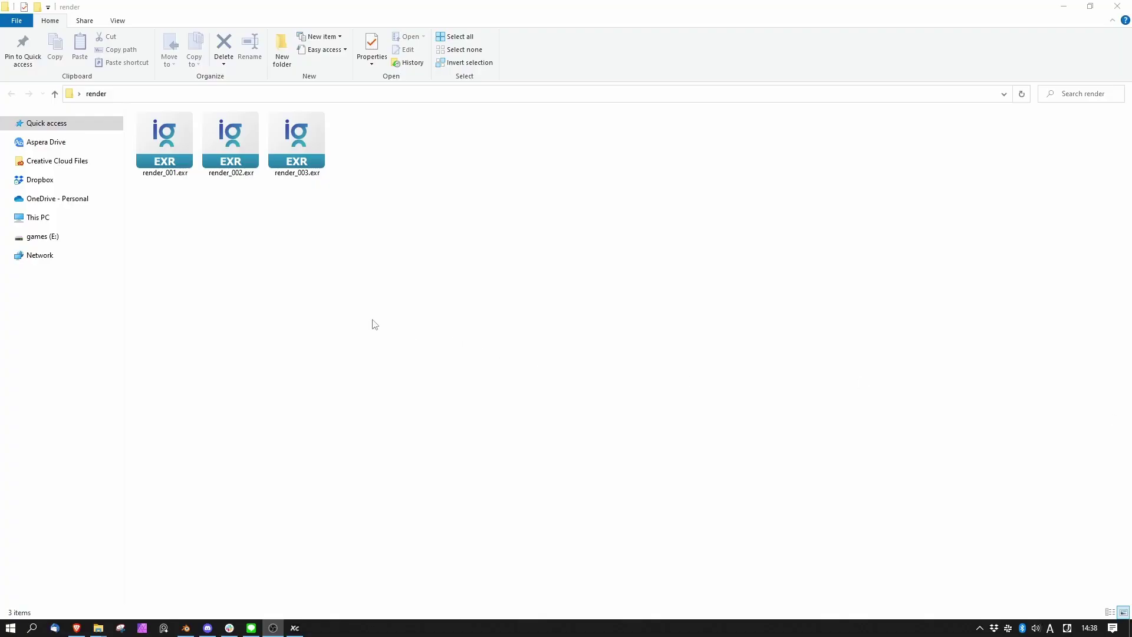
- Preview render_001.exr from the render folder in the image viewer, close it, and open the file in Affinity Photo
{"action": "double_click", "coordinate": [162, 172]}
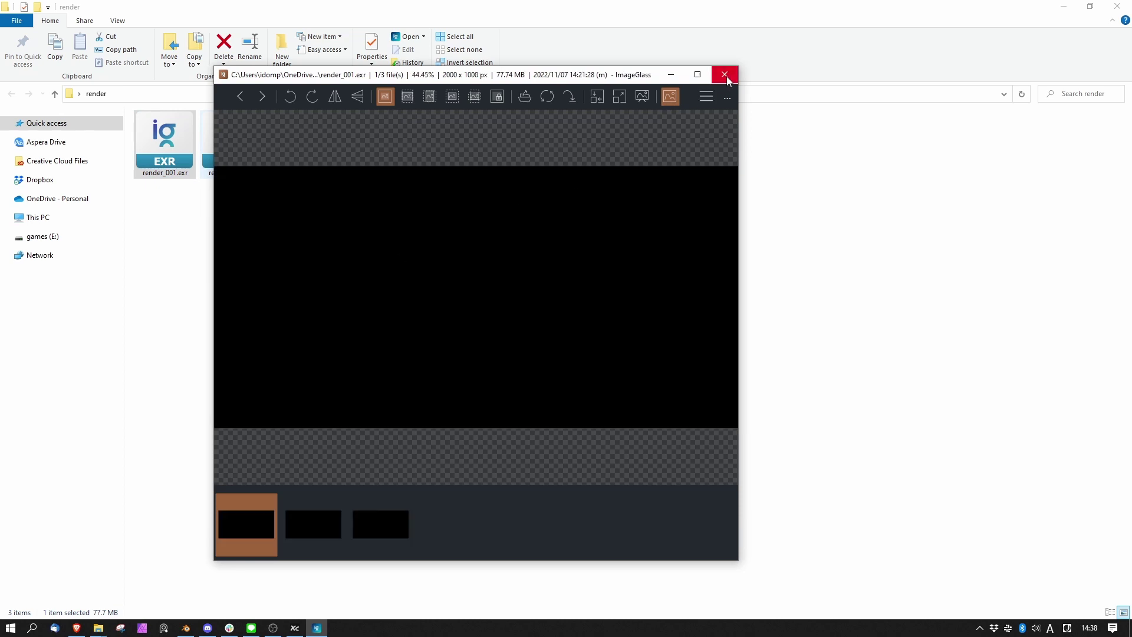
{"action": "left_click", "coordinate": [726, 76]}
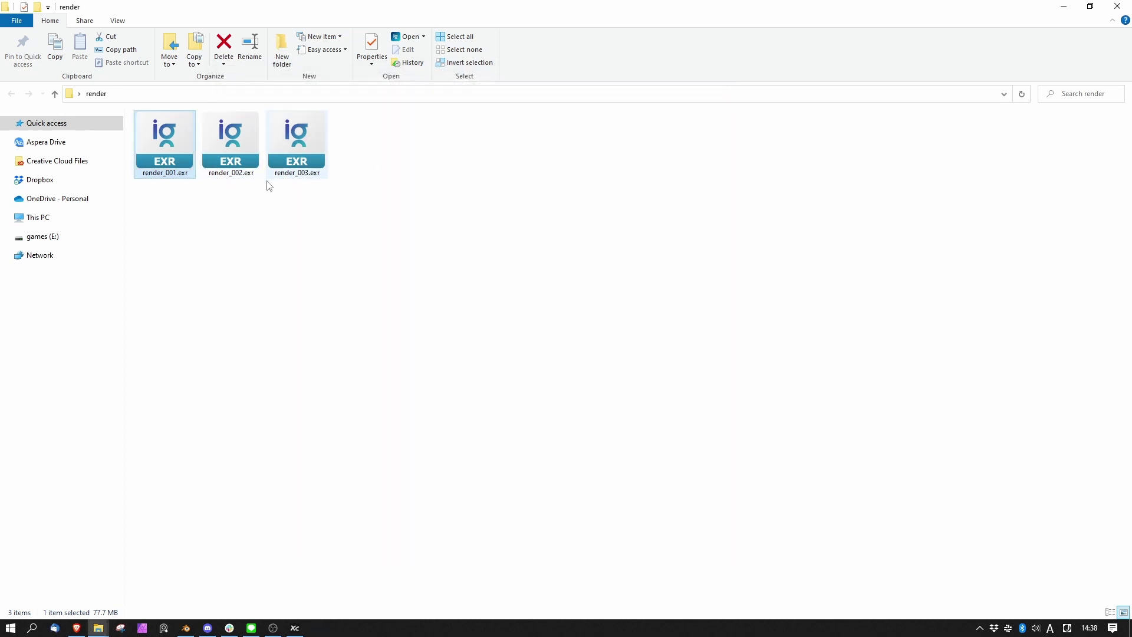
{"action": "right_click", "coordinate": [169, 162]}
{"action": "mouse_move", "coordinate": [253, 308]}
{"action": "left_click", "coordinate": [372, 322]}
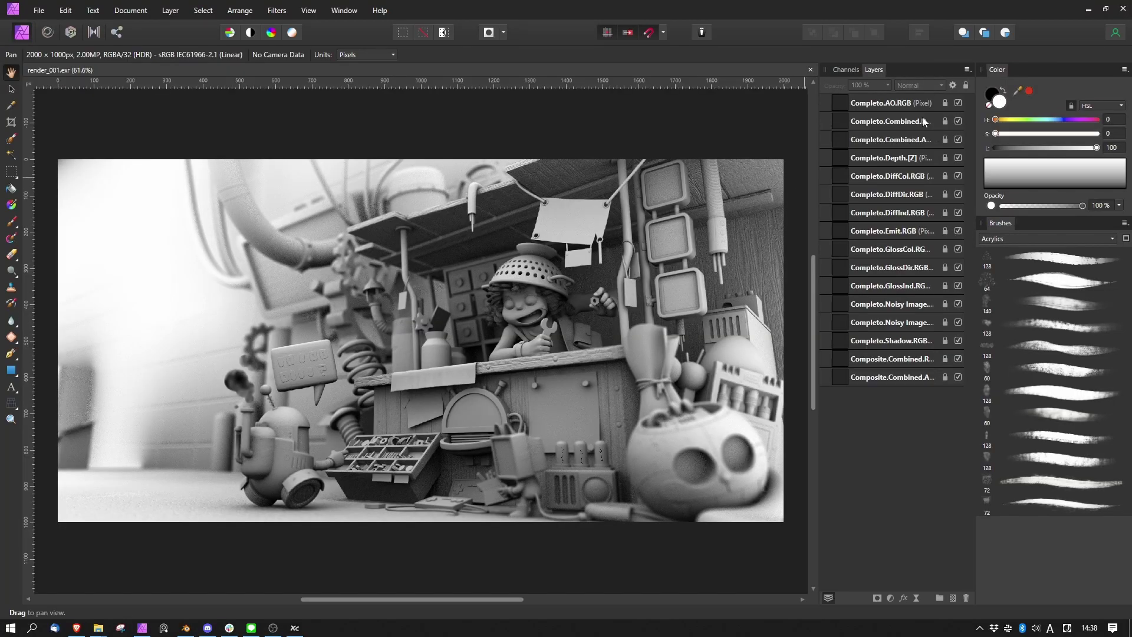
- Hide the Completo AO, both Combined and Depth layers to expose the DiffCol pass, and select the DiffDir layer
{"action": "left_click", "coordinate": [958, 103]}
{"action": "left_click", "coordinate": [891, 158]}
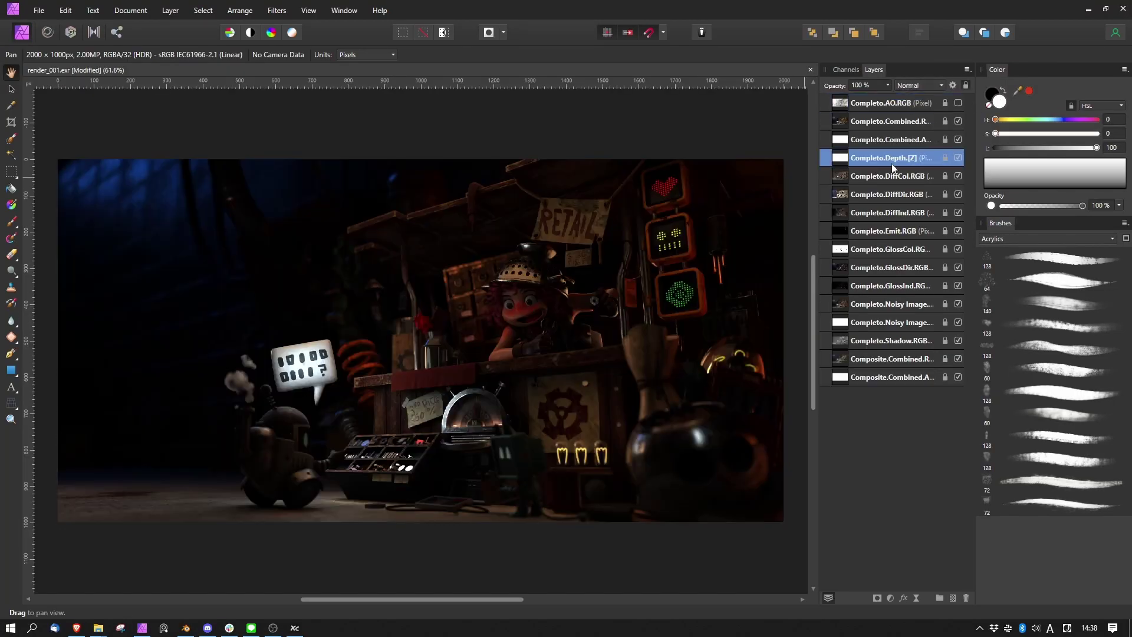
{"action": "left_click", "coordinate": [891, 176]}
{"action": "left_click", "coordinate": [958, 121]}
{"action": "left_click", "coordinate": [957, 139]}
{"action": "left_click", "coordinate": [958, 157]}
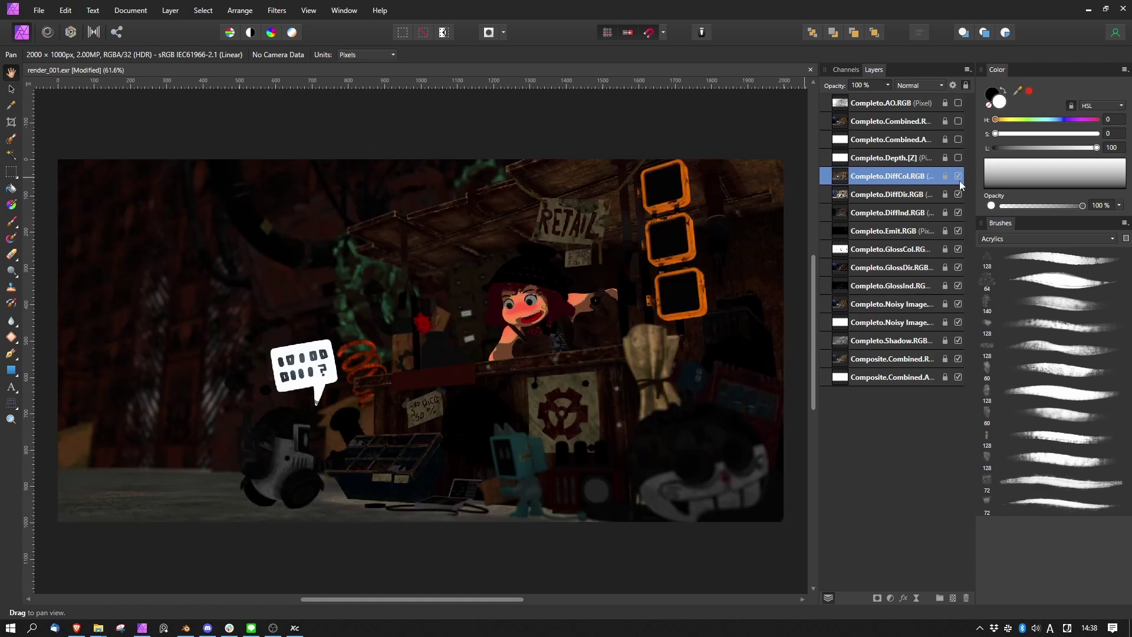
{"action": "left_click", "coordinate": [914, 196]}
- Switch to xComp and view render_001's passes from Completo.AO through Depth, DiffCol, DiffInd and GlossCol to GlossDir
{"action": "key", "text": "alt+Tab"}
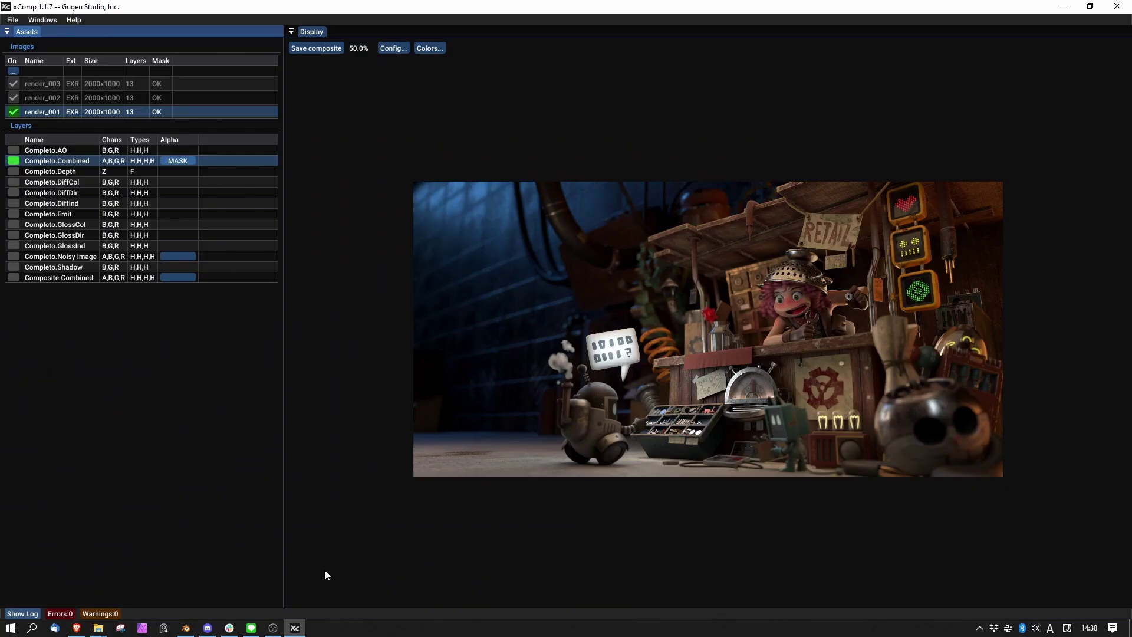
{"action": "left_click", "coordinate": [56, 151]}
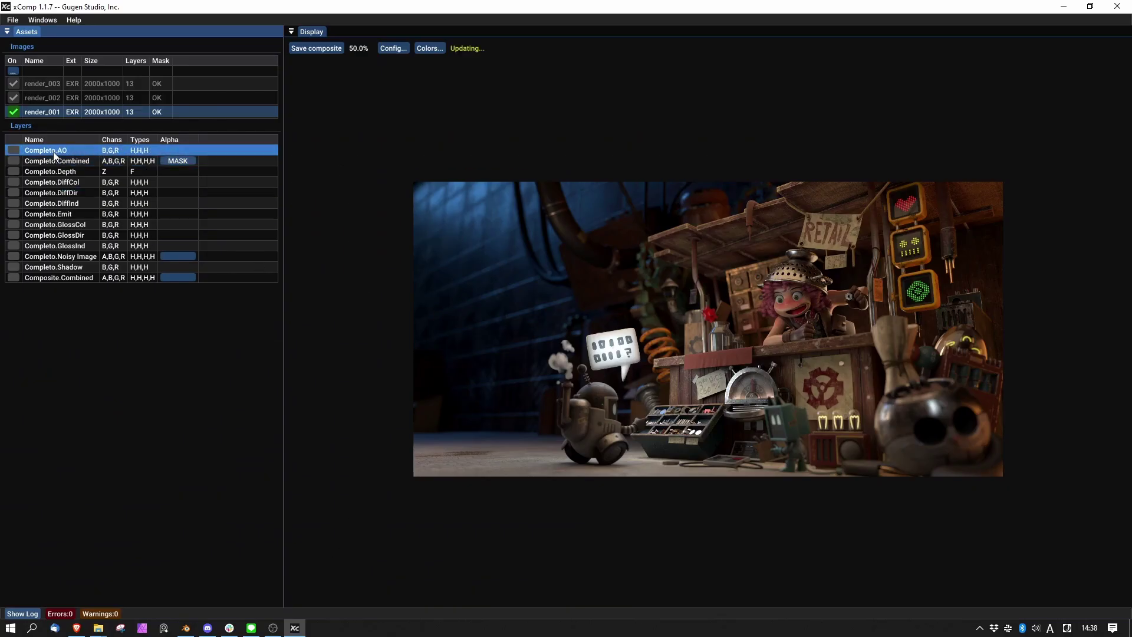
{"action": "left_click", "coordinate": [61, 172]}
{"action": "left_click", "coordinate": [64, 183]}
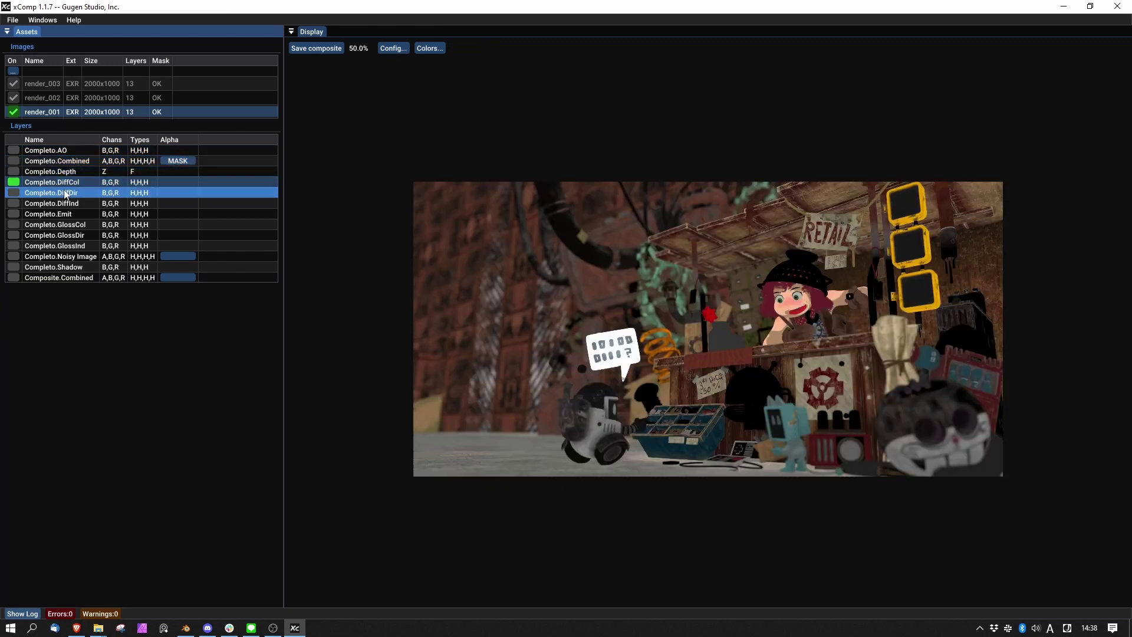
{"action": "left_click", "coordinate": [63, 204]}
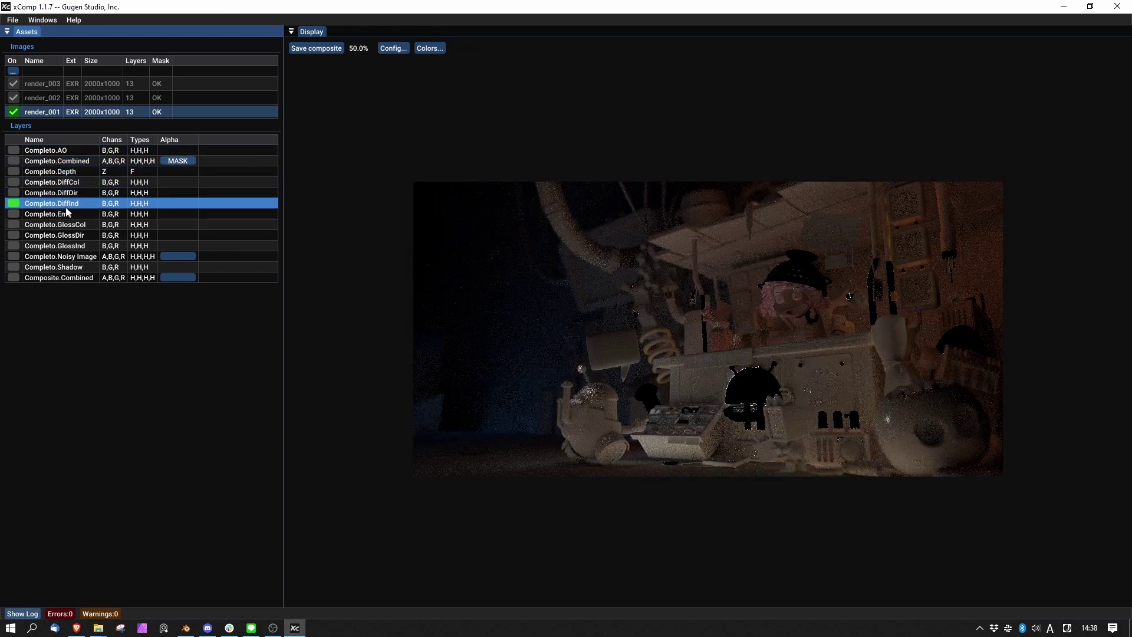
{"action": "left_click", "coordinate": [69, 226]}
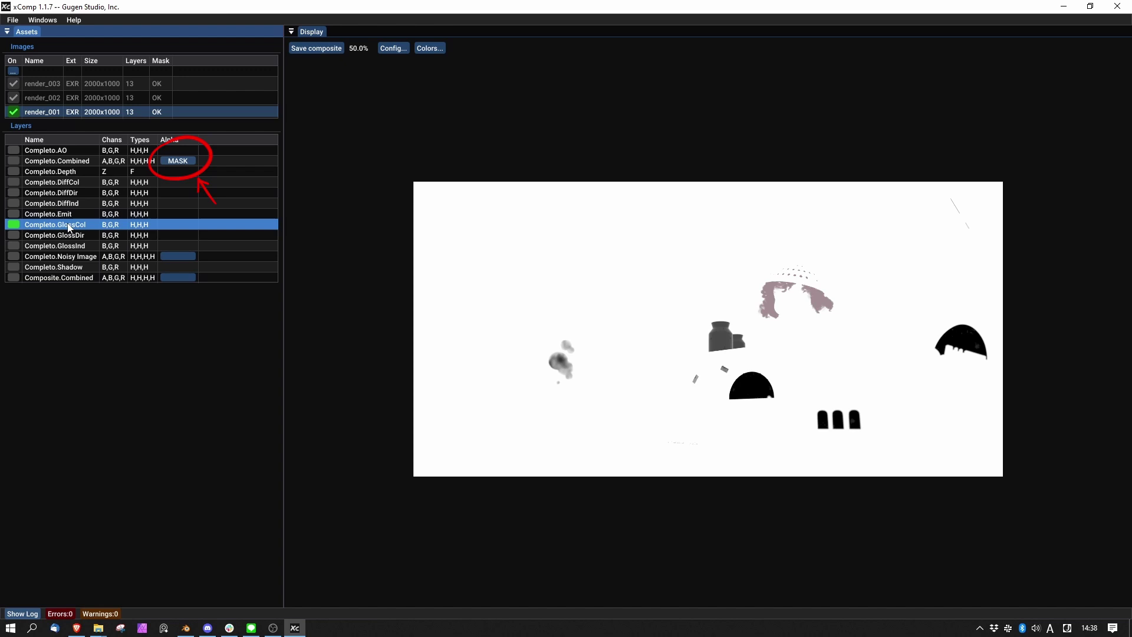
{"action": "left_click", "coordinate": [69, 245]}
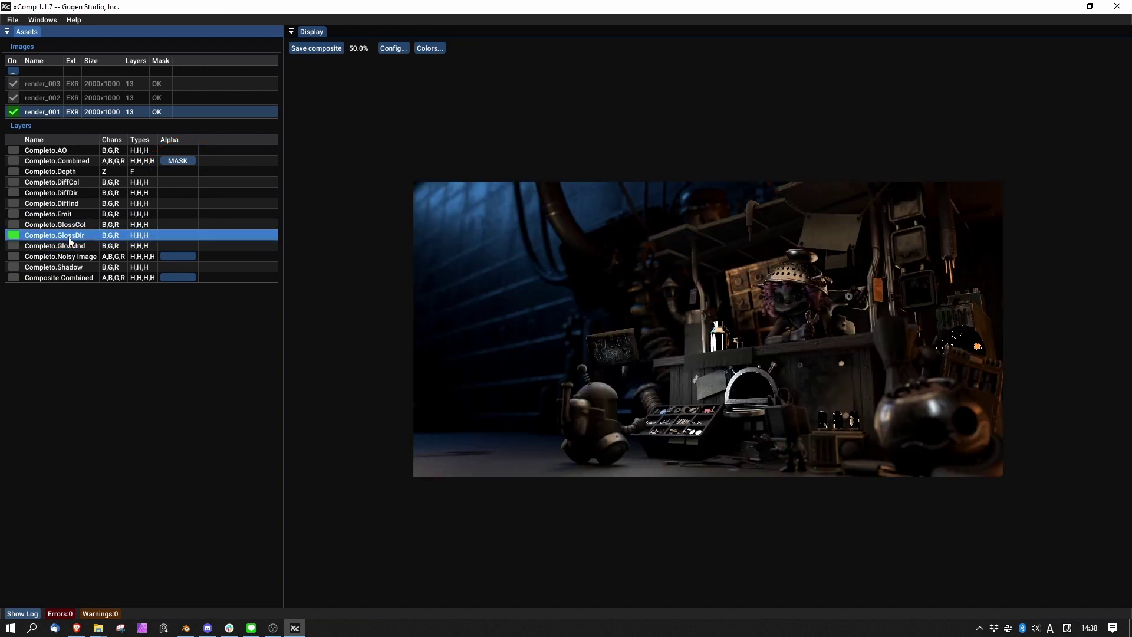
- Compare the Completo.GlossDir pass of the composite by stepping between render_001, render_002 and render_003, ending on render_001
{"action": "left_click", "coordinate": [52, 113]}
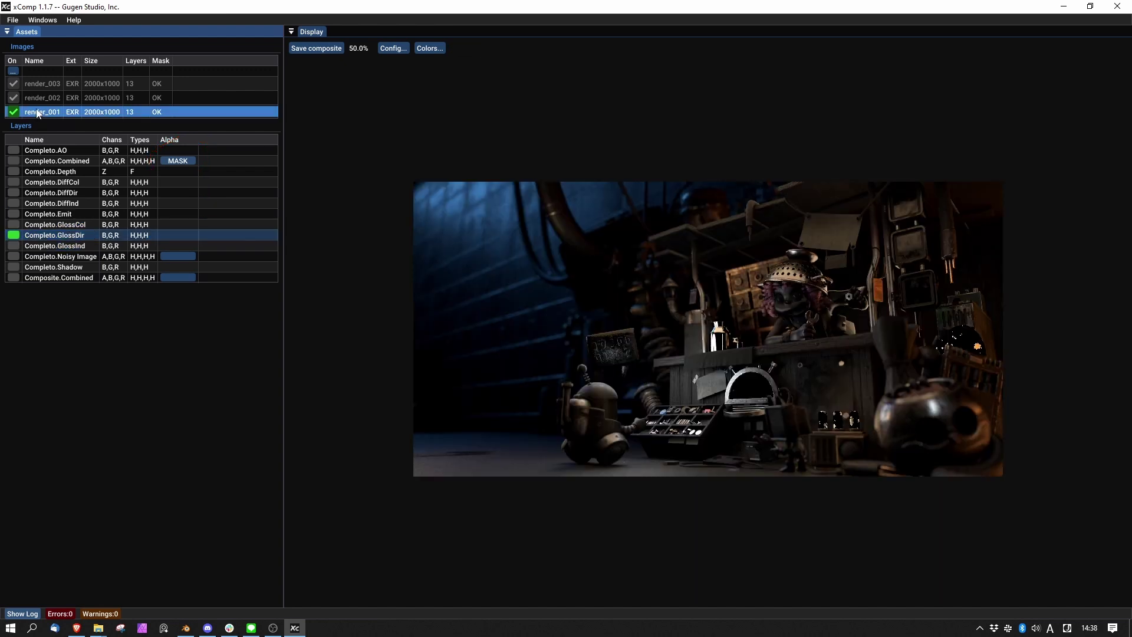
{"action": "left_click", "coordinate": [49, 104]}
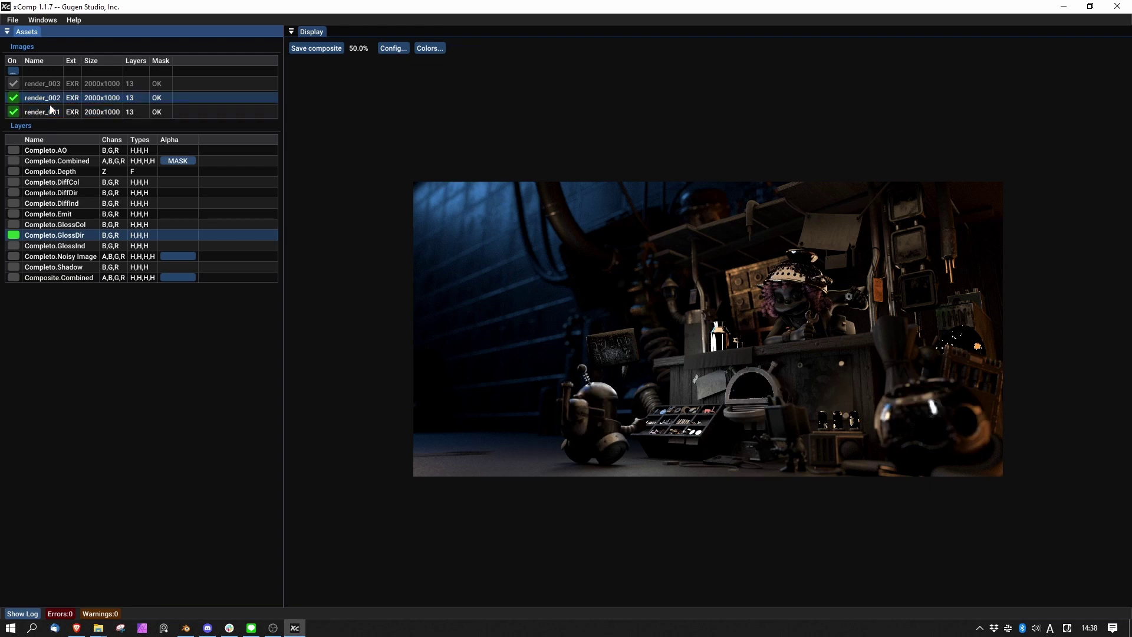
{"action": "key", "text": "Up"}
{"action": "key", "text": "Down"}
{"action": "key", "text": "Down"}
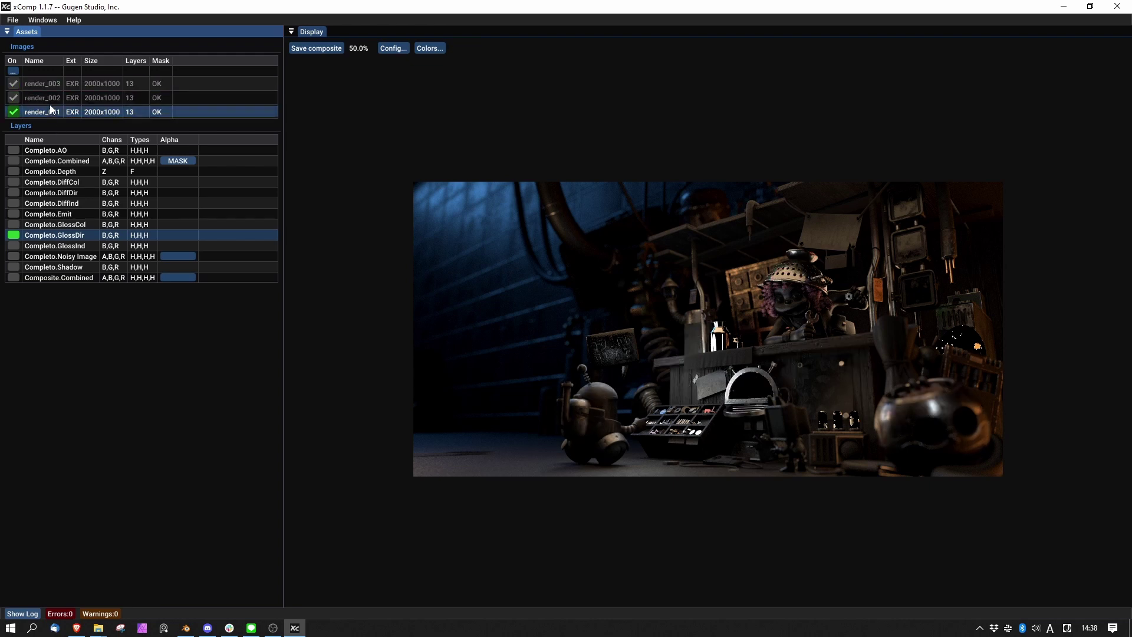
{"action": "key", "text": "Up"}
{"action": "key", "text": "Down"}
- Show the Completo.DiffCol pass and build up the composite from render_001 to render_003
{"action": "left_click", "coordinate": [59, 183]}
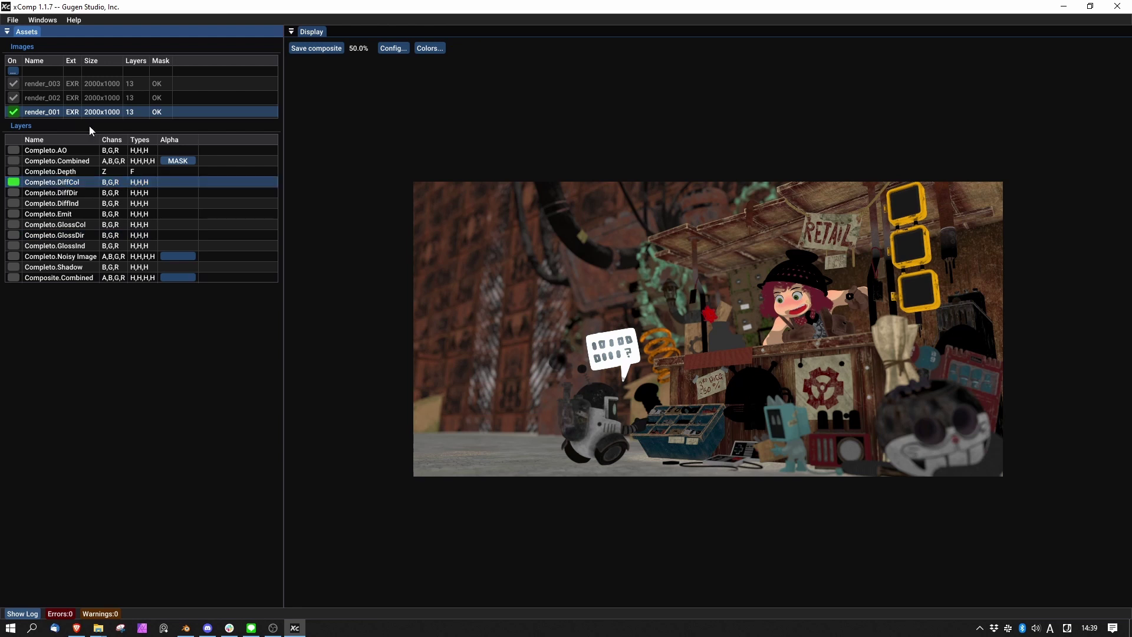
{"action": "left_click", "coordinate": [92, 115]}
{"action": "key", "text": "shift+Up"}
{"action": "key", "text": "shift+Up"}
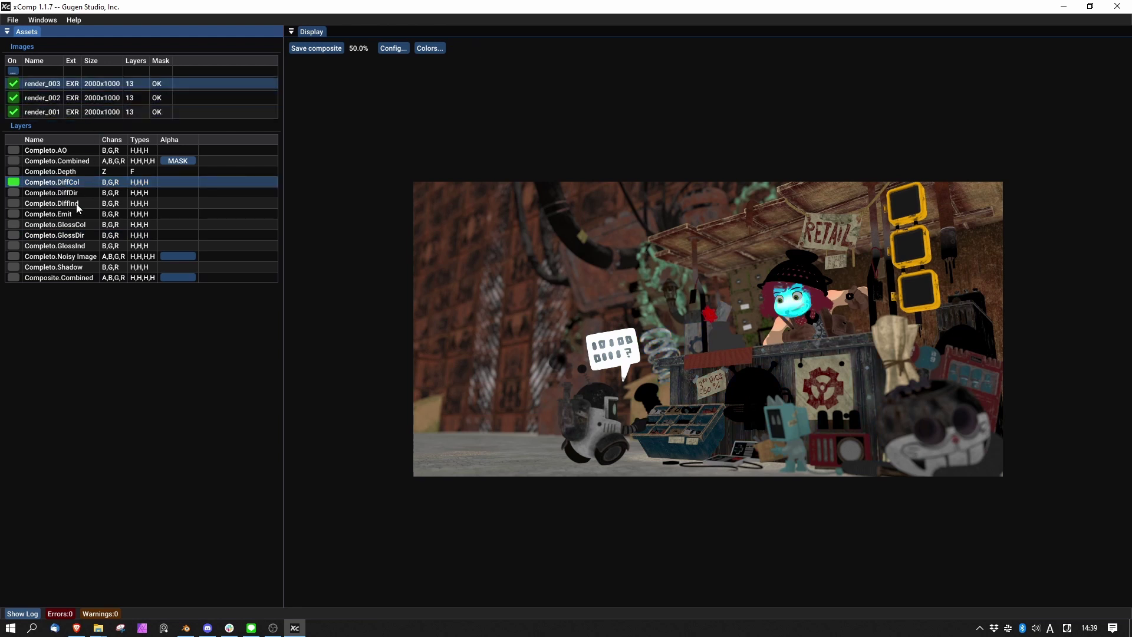
- Examine the three-image composite in other passes, including Completo.AO, Depth, DiffCol and DiffInd, ending on Completo.Shadow
{"action": "left_click", "coordinate": [62, 228]}
{"action": "left_click", "coordinate": [63, 216]}
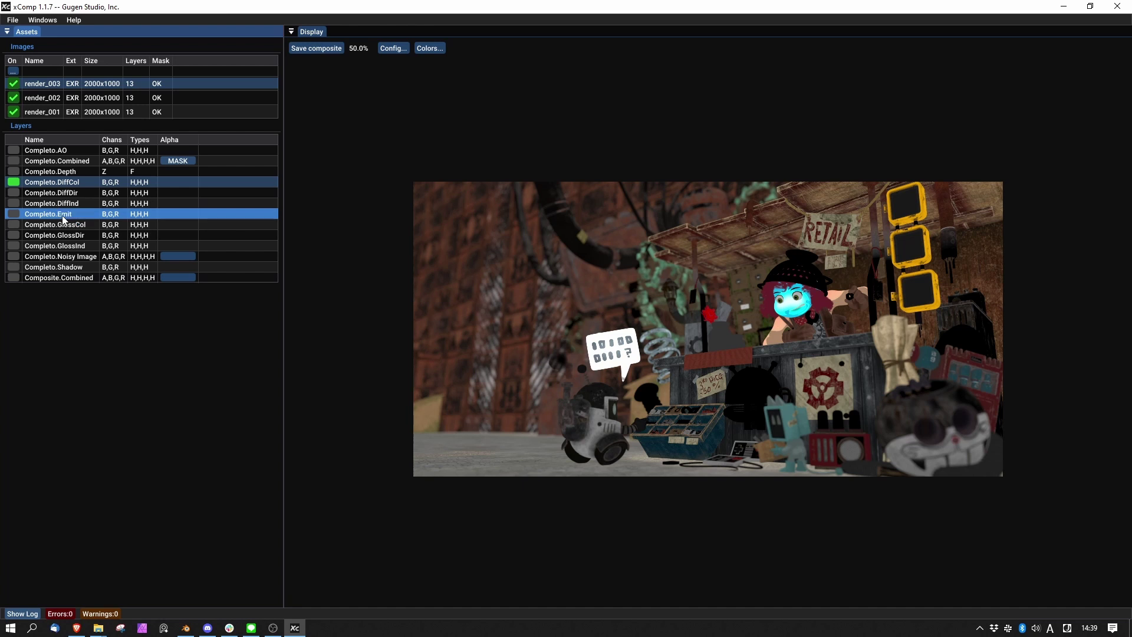
{"action": "left_click", "coordinate": [59, 151]}
{"action": "left_click", "coordinate": [61, 171]}
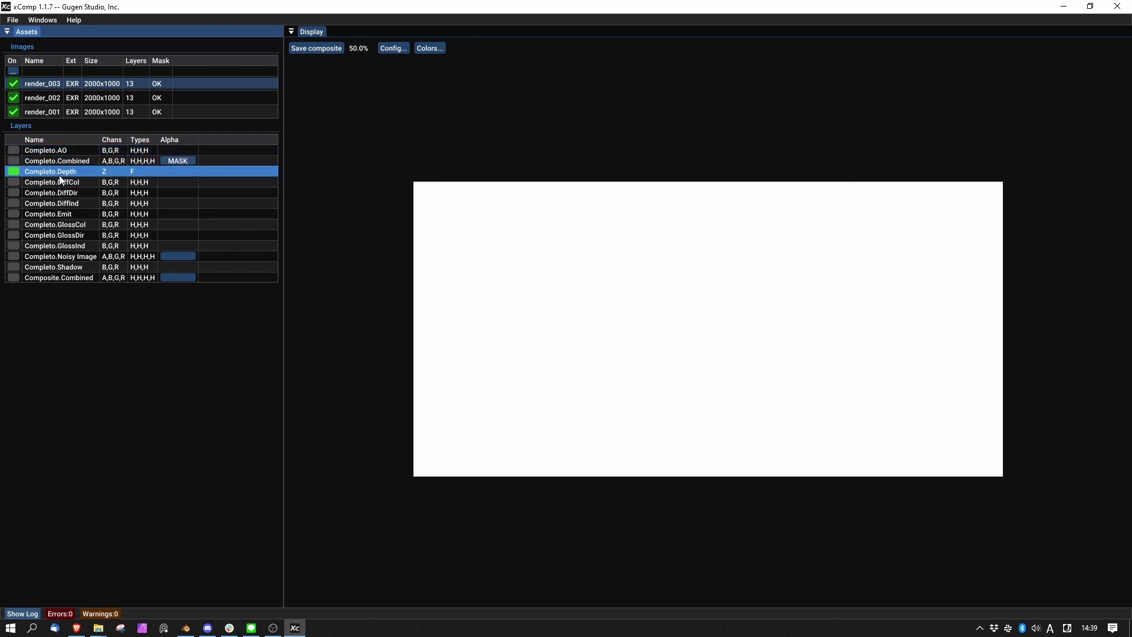
{"action": "left_click", "coordinate": [59, 182]}
{"action": "left_click", "coordinate": [63, 203]}
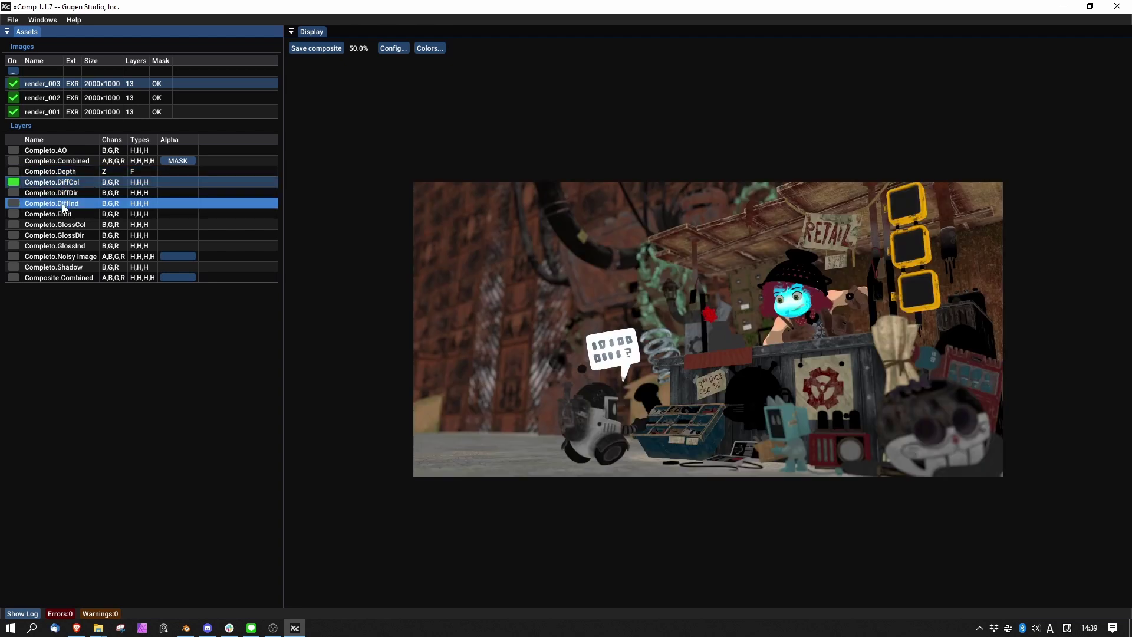
{"action": "left_click", "coordinate": [59, 267]}
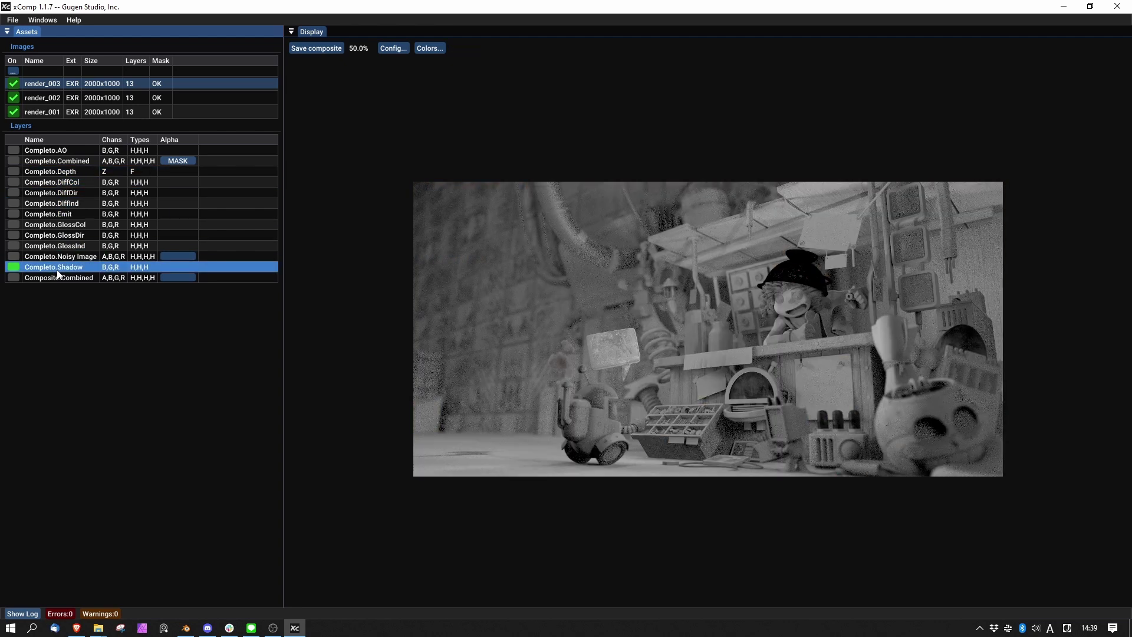